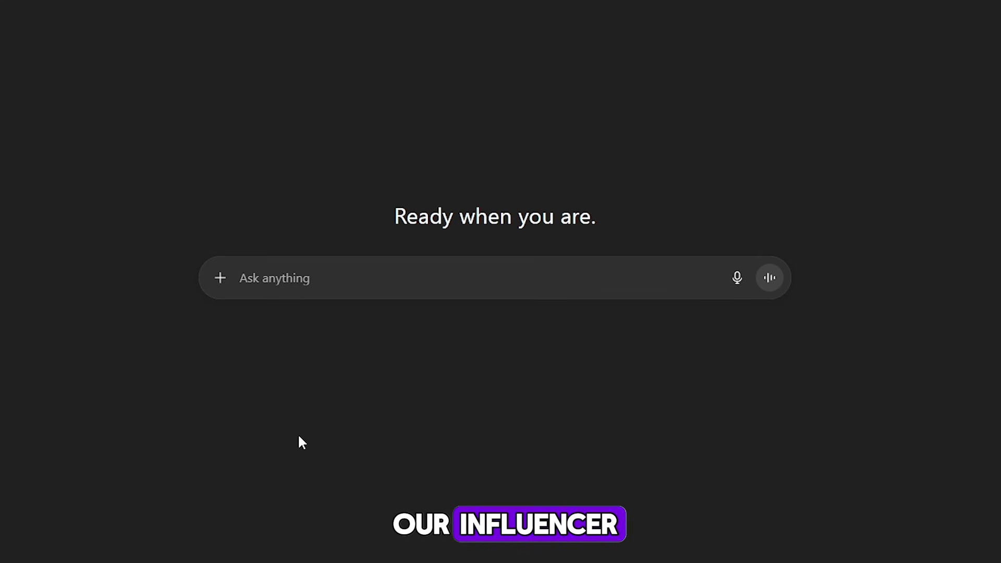
# Send ChatGPT the request for a realistic photo prompt of a smiling blonde woman
pyautogui.write('write promt: a highly realistic photo of a beautiful woman with a fit, attractive body; she is a blonde with European features and a slight smile on her face')
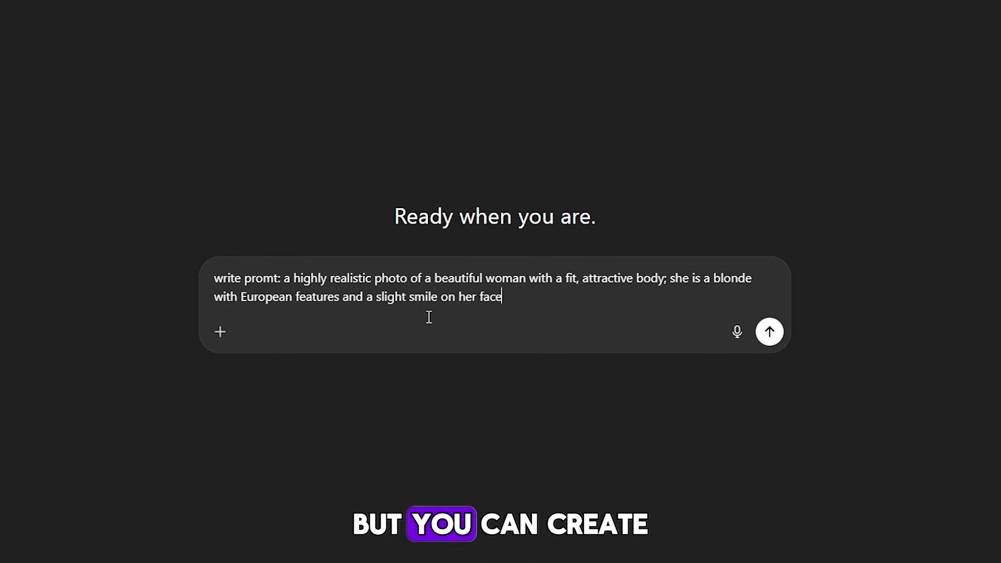
pyautogui.moveTo(533, 311); pyautogui.dragTo(209, 277)
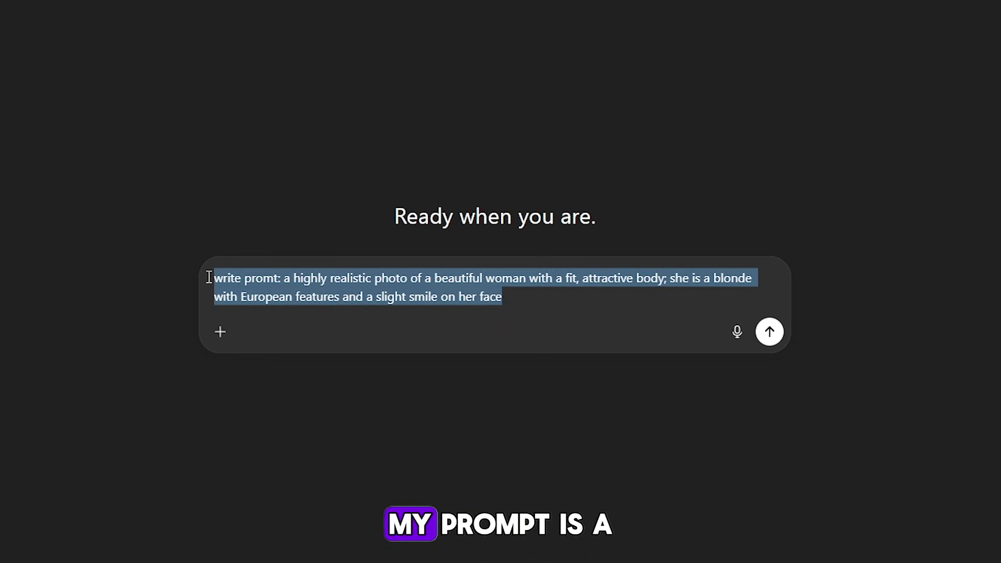
pyautogui.click(521, 304)
pyautogui.click(770, 331)
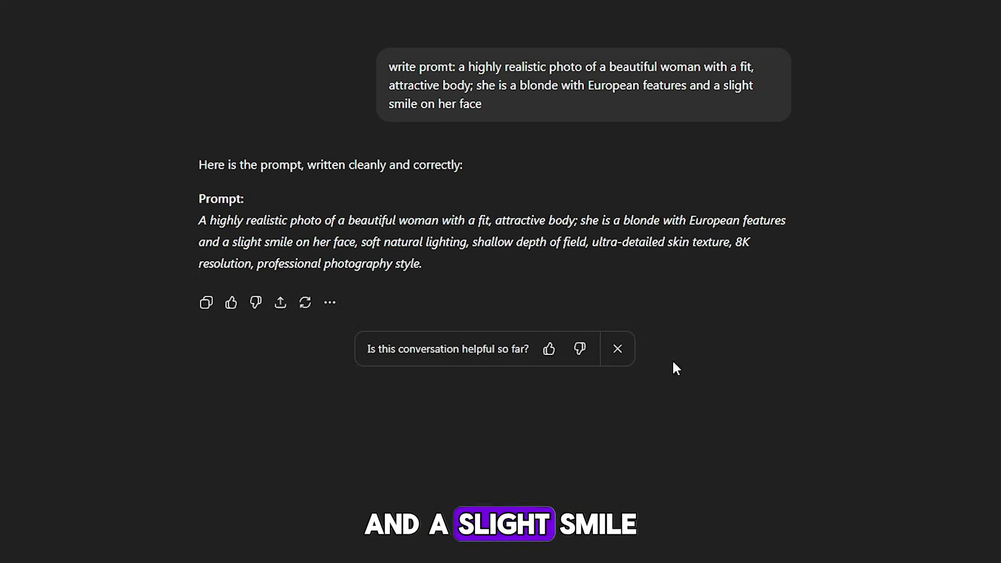
# Copy the polished prompt that ChatGPT returned
pyautogui.moveTo(201, 220); pyautogui.dragTo(433, 260)
pyautogui.rightClick(419, 242)
pyautogui.click(431, 253)
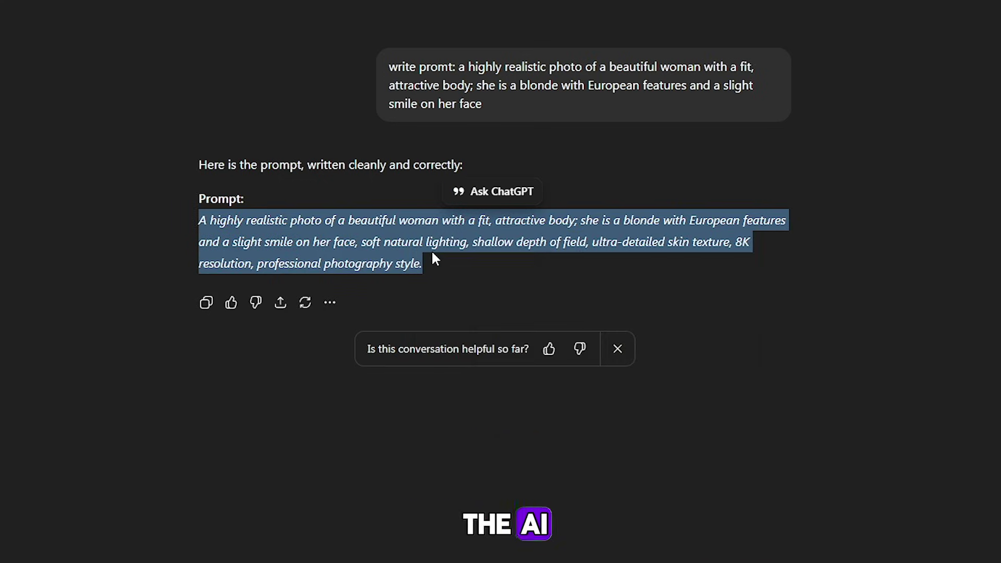
pyautogui.click(443, 264)
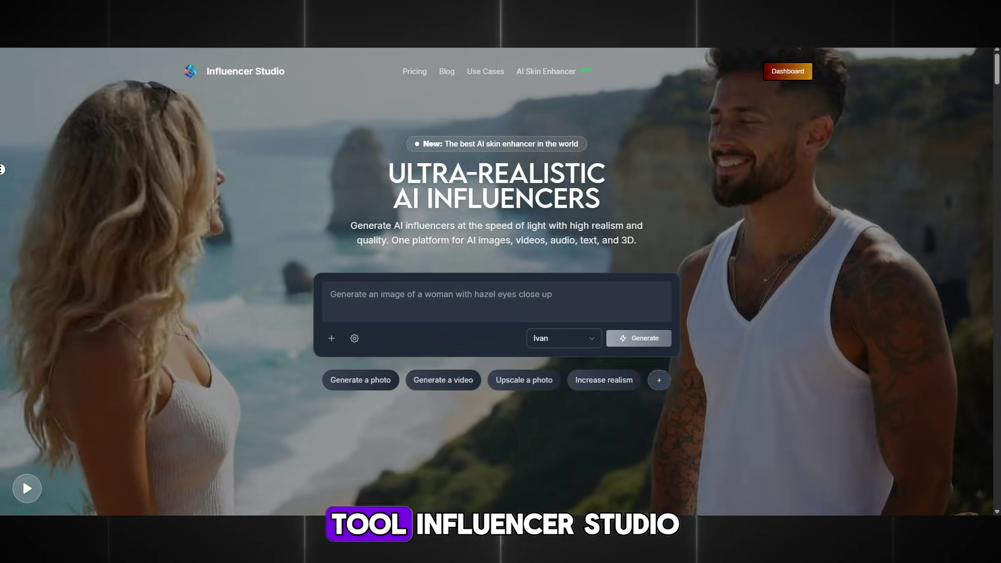
# Scroll the Influencer Studio landing page and start a new influencer
pyautogui.scroll(-1, 2, 189)
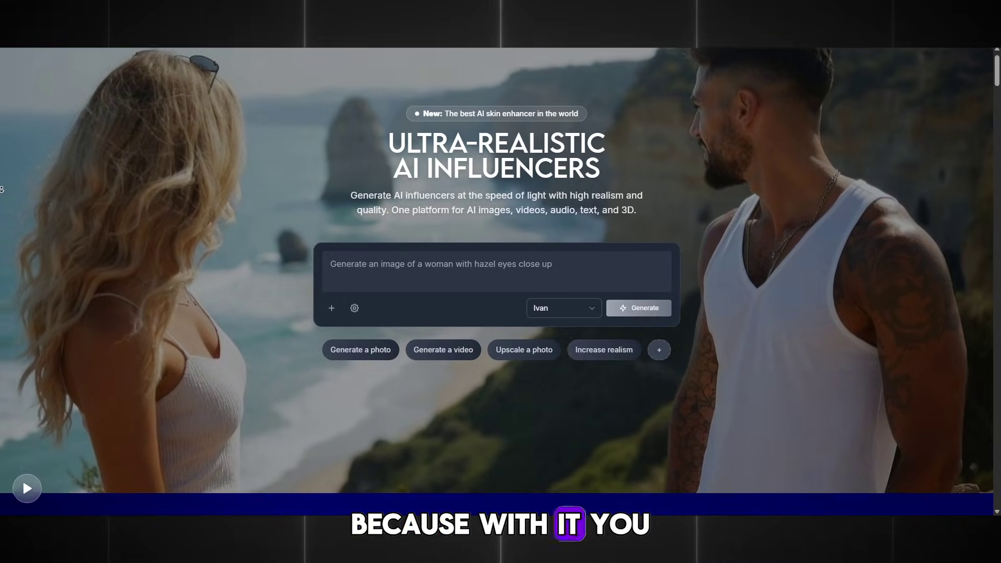
pyautogui.scroll(-1, 2, 189)
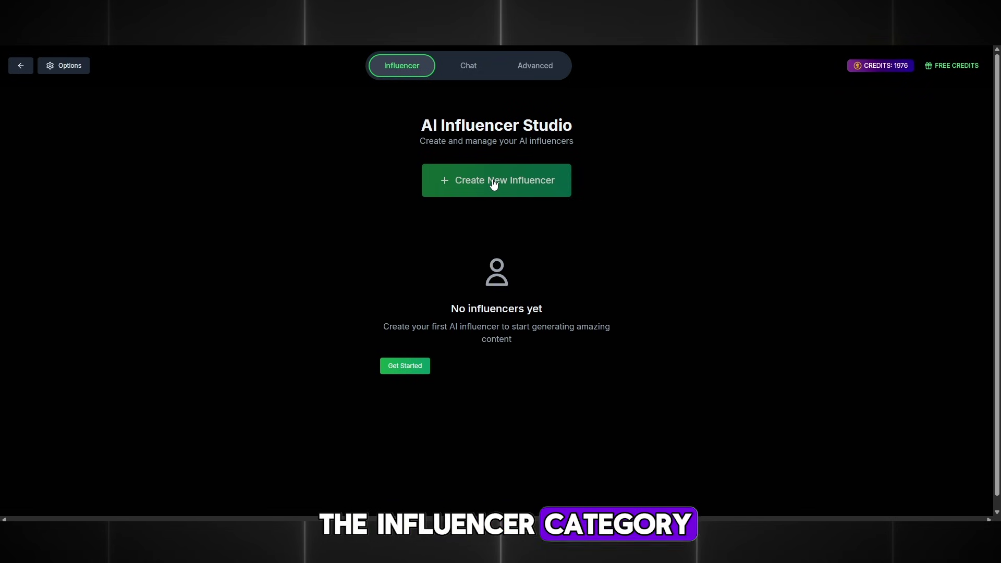
pyautogui.click(457, 179)
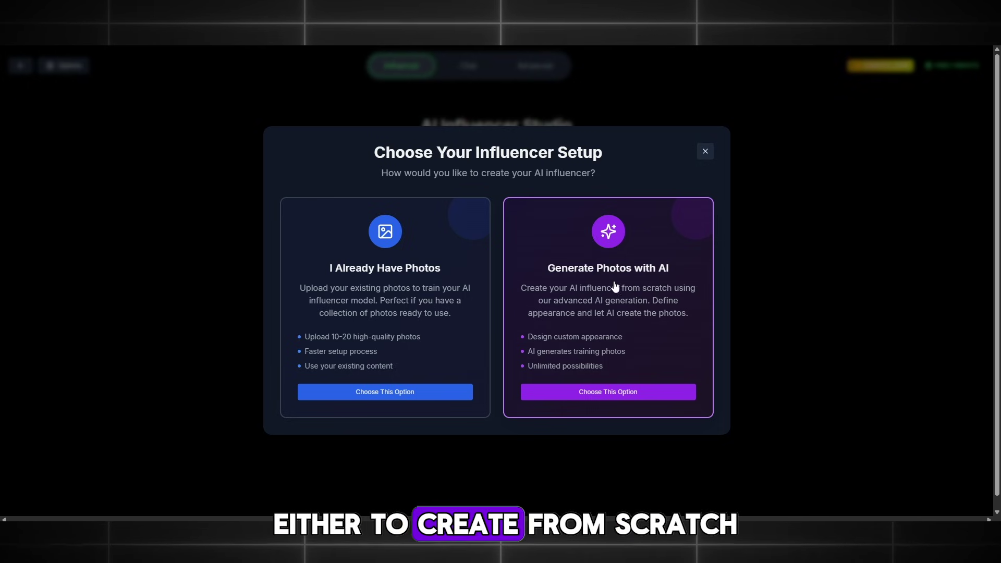
# Choose Generate Photos with AI, pick the Madison avatar, and erase its name
pyautogui.click(620, 391)
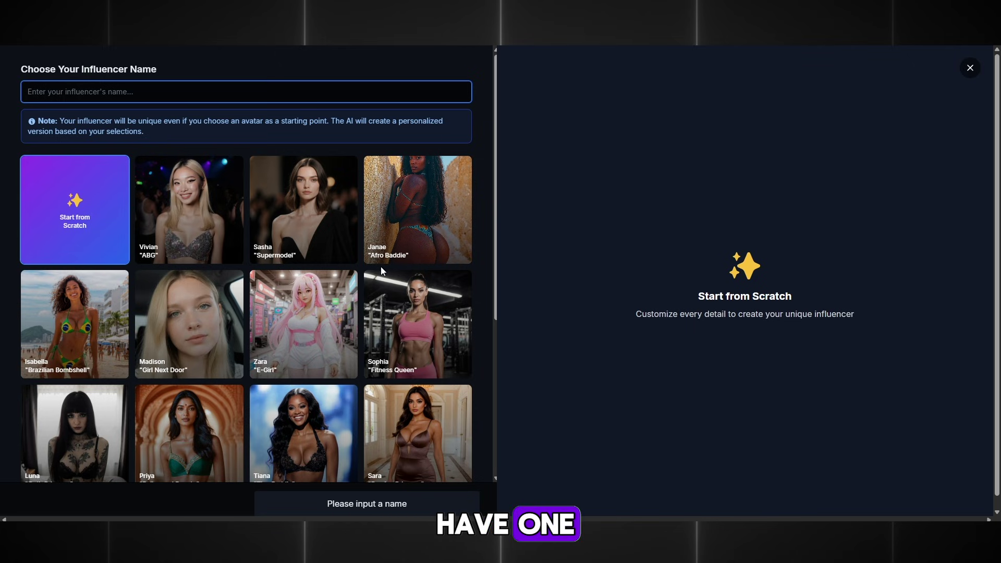
pyautogui.scroll(-5, 362, 250)
pyautogui.scroll(-1, 362, 249)
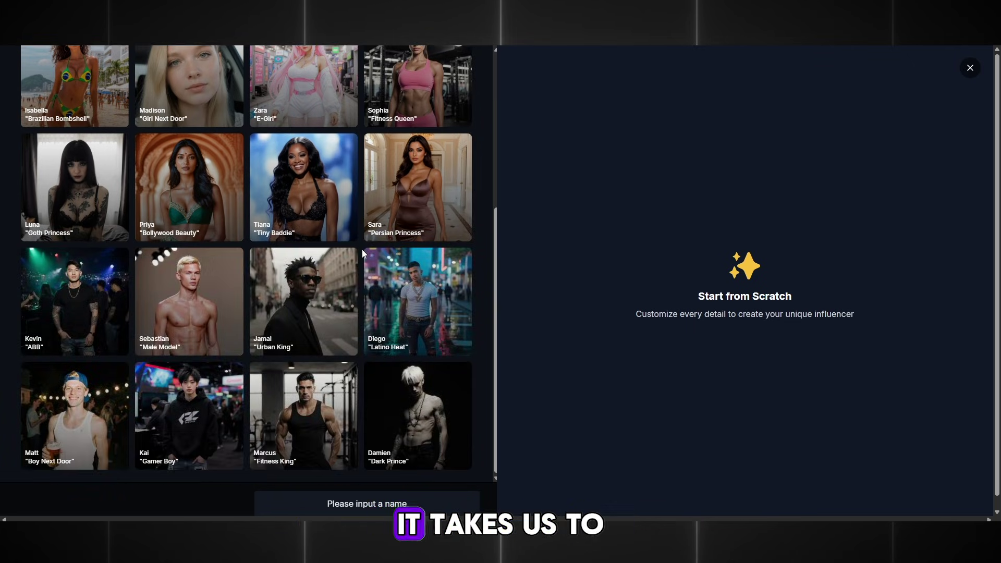
pyautogui.scroll(4, 362, 250)
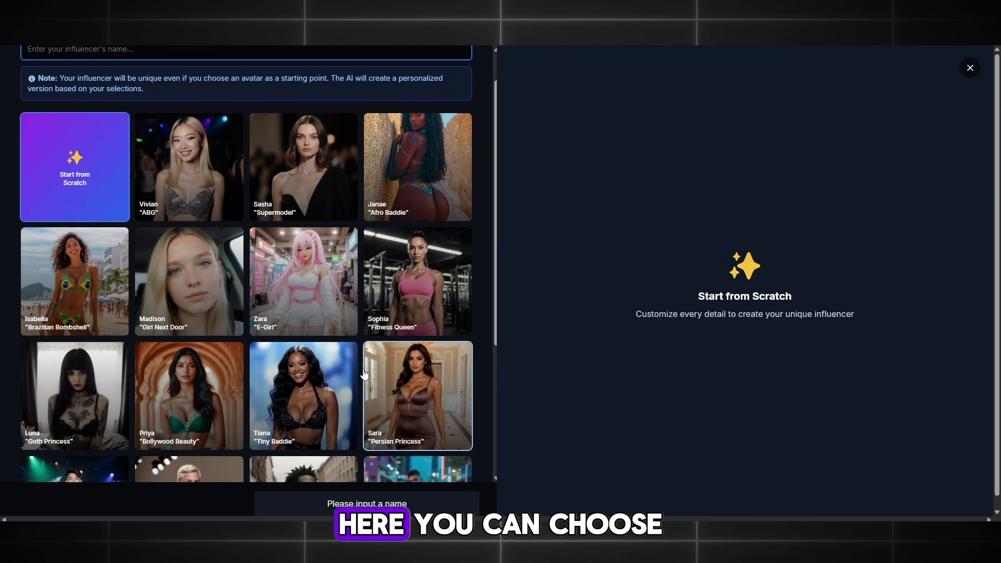
pyautogui.click(205, 261)
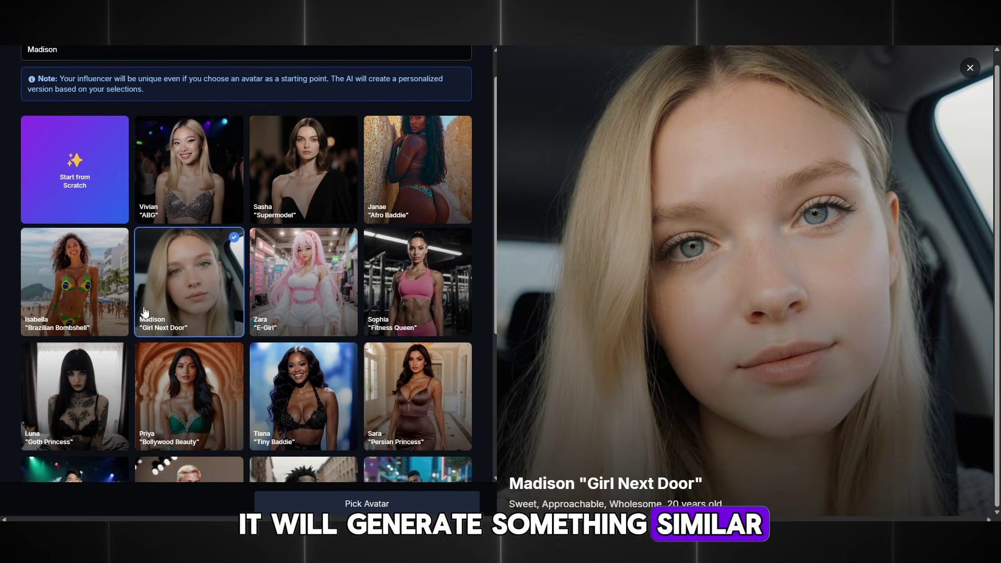
pyautogui.scroll(1, 145, 312)
pyautogui.click(70, 91)
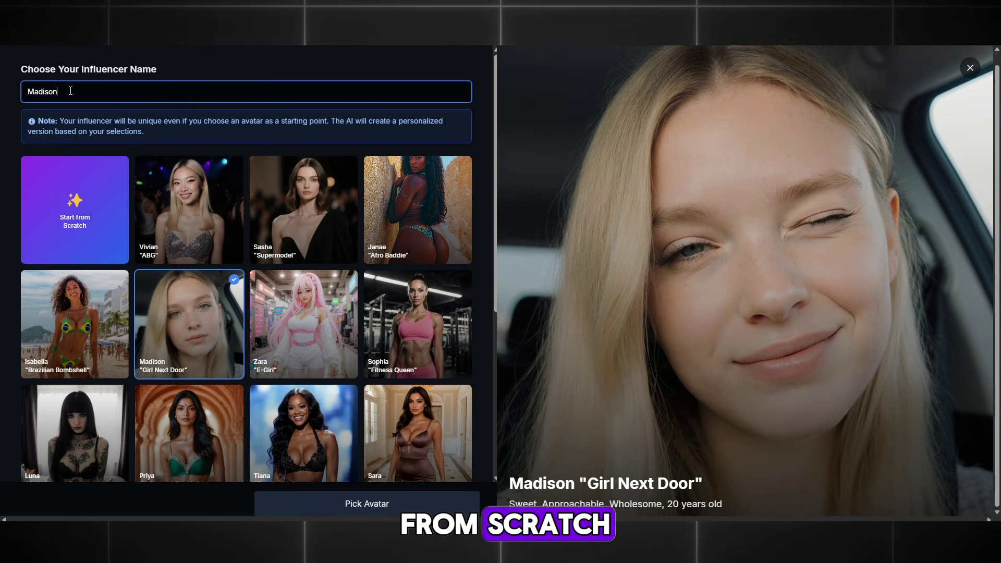
pyautogui.press('BackSpace')
pyautogui.press('BackSpace')
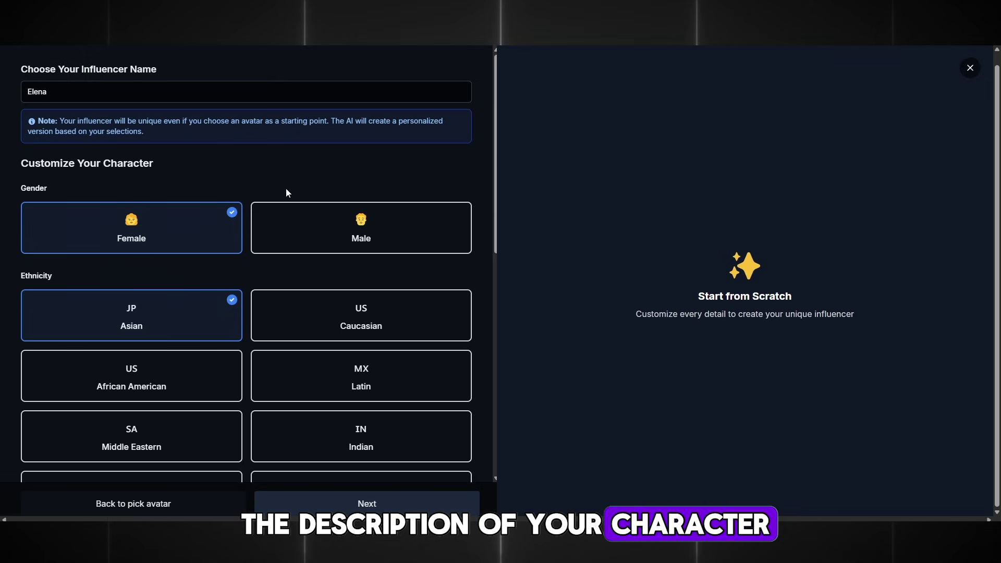
# Set the gender to Female and the ethnicity to Caucasian
pyautogui.click(316, 241)
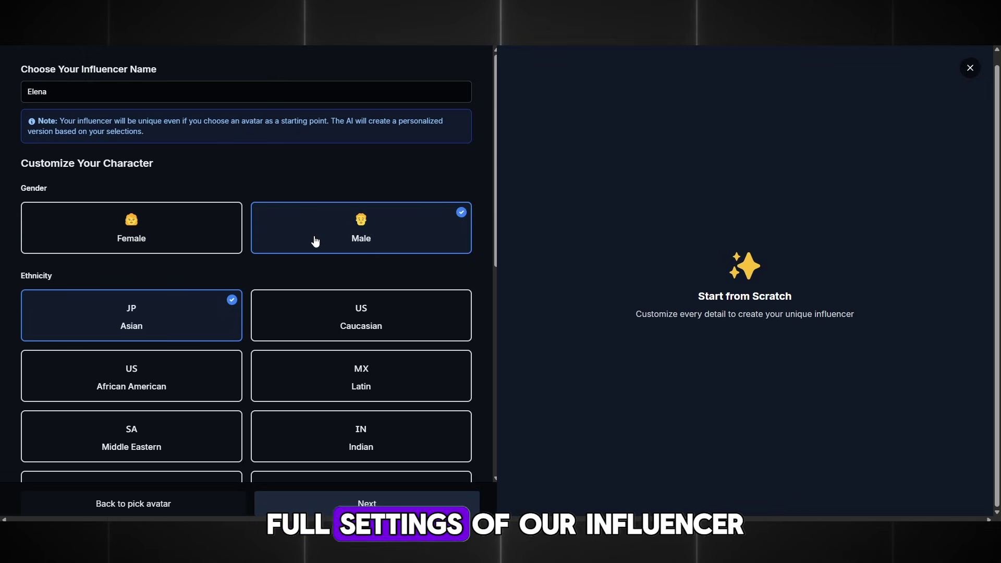
pyautogui.click(159, 232)
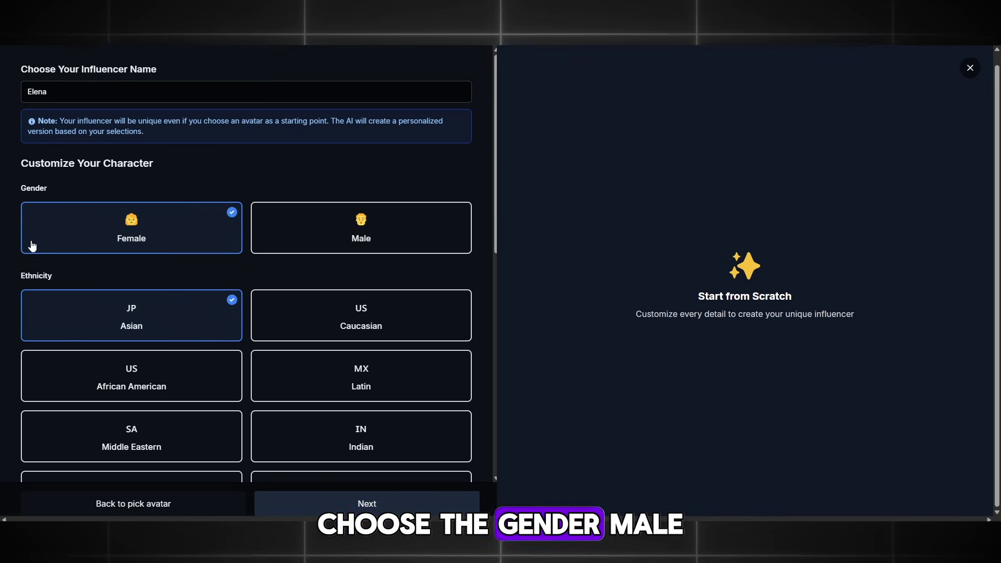
pyautogui.scroll(-2, 7, 249)
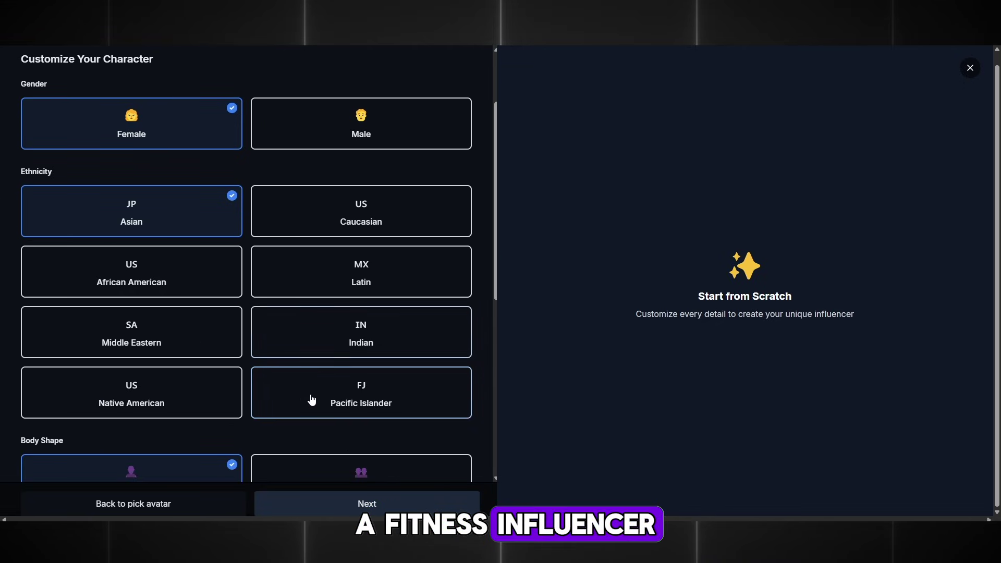
pyautogui.click(362, 219)
pyautogui.click(383, 285)
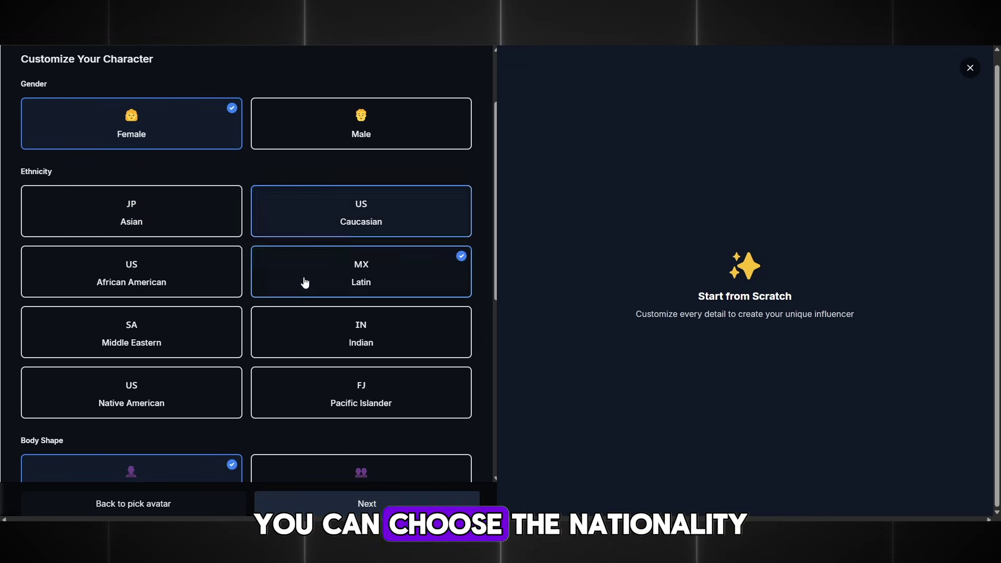
pyautogui.click(219, 396)
pyautogui.click(331, 216)
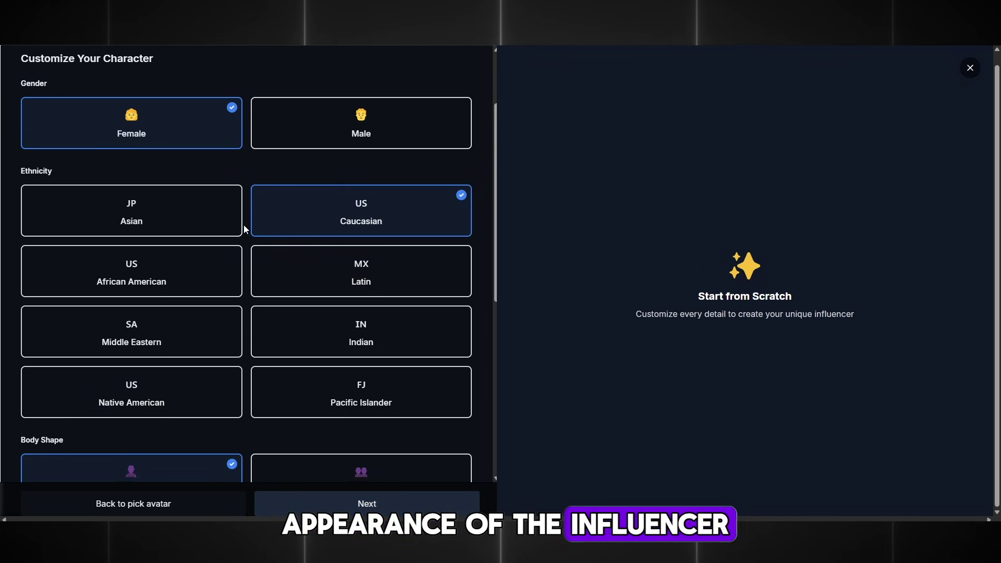
# Choose the Fitness Model body shape
pyautogui.scroll(-5, 245, 227)
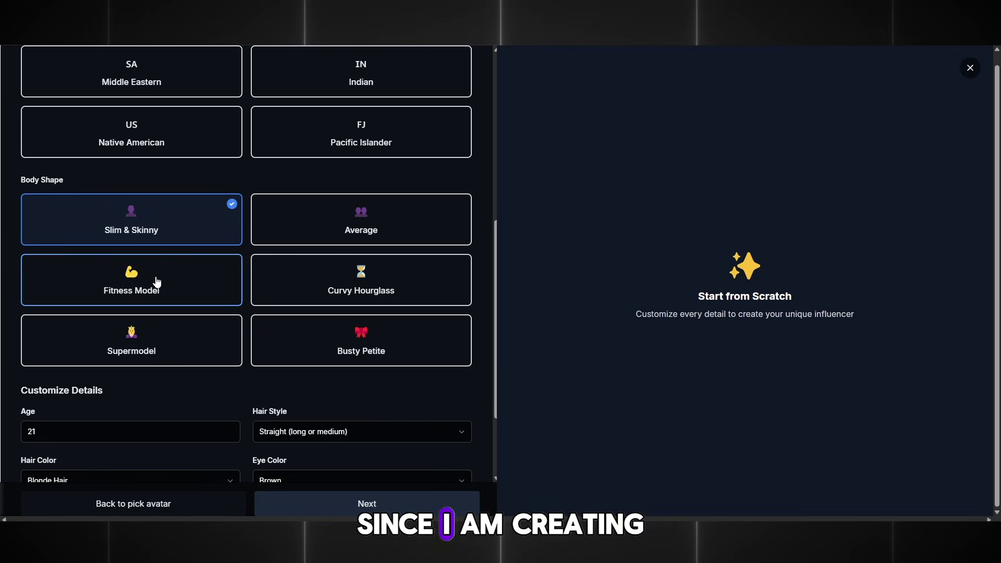
pyautogui.click(137, 280)
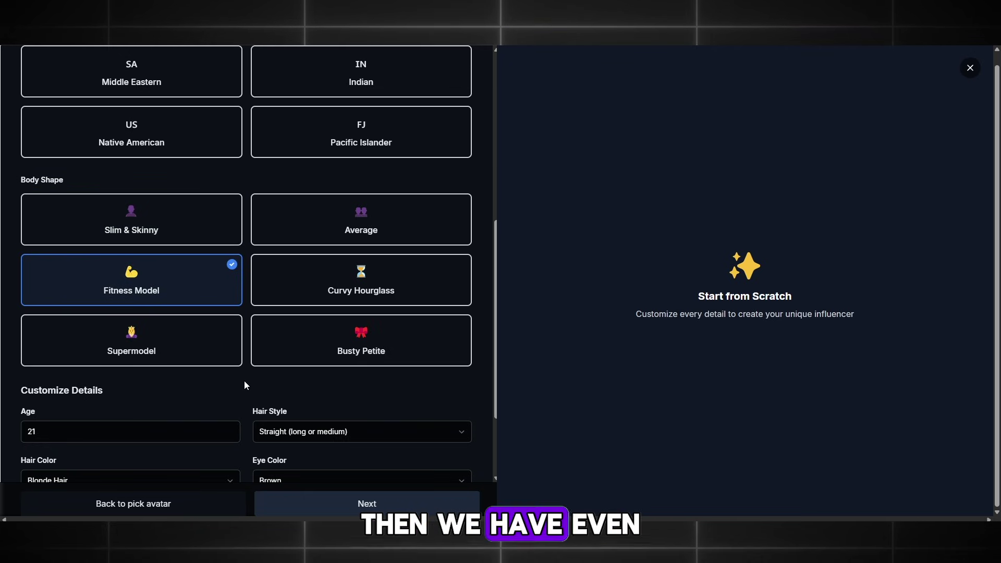
pyautogui.scroll(-2, 60, 315)
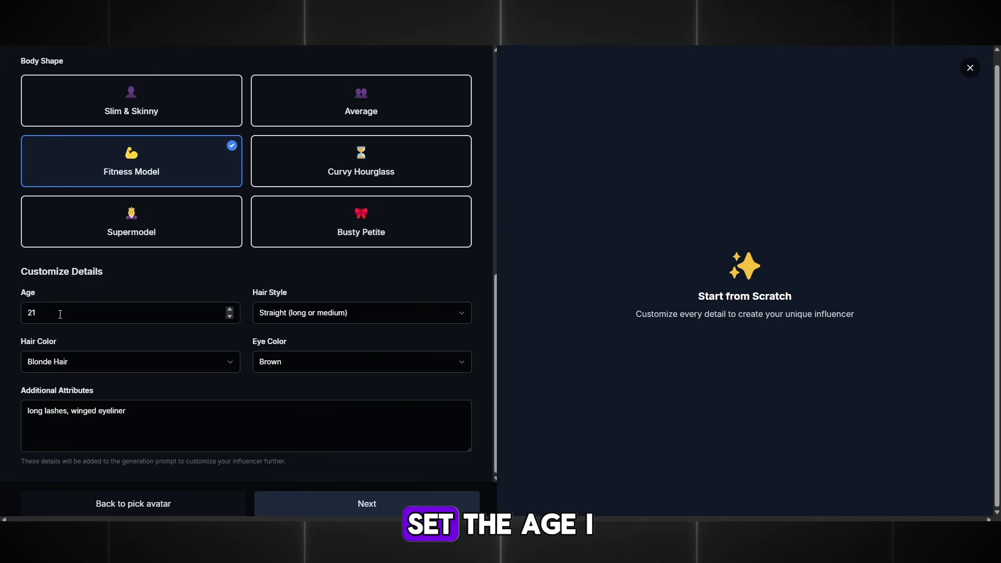
# Set age 19, Straight long hair, Blonde Hair colour and Brown eyes
pyautogui.doubleClick(230, 316)
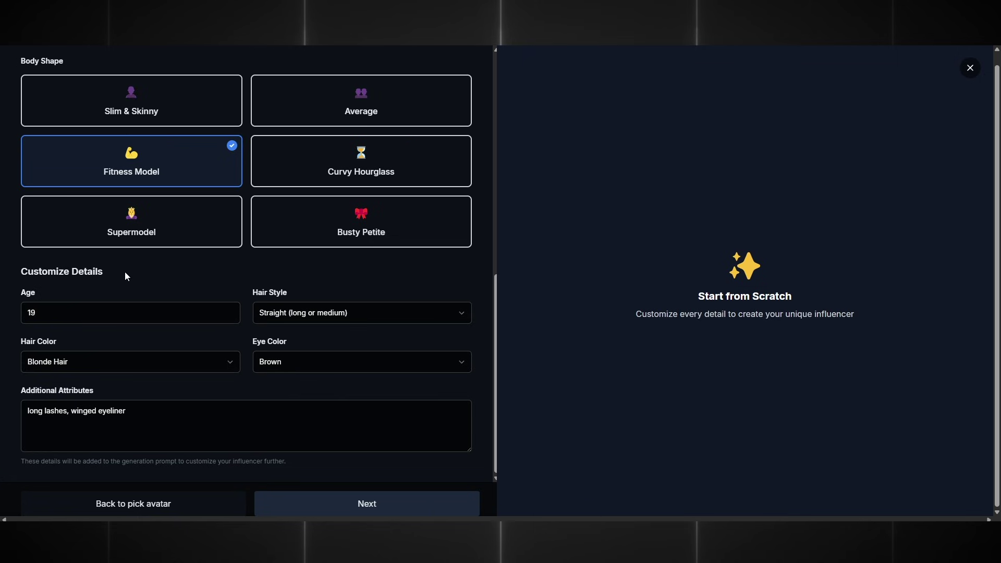
pyautogui.click(300, 314)
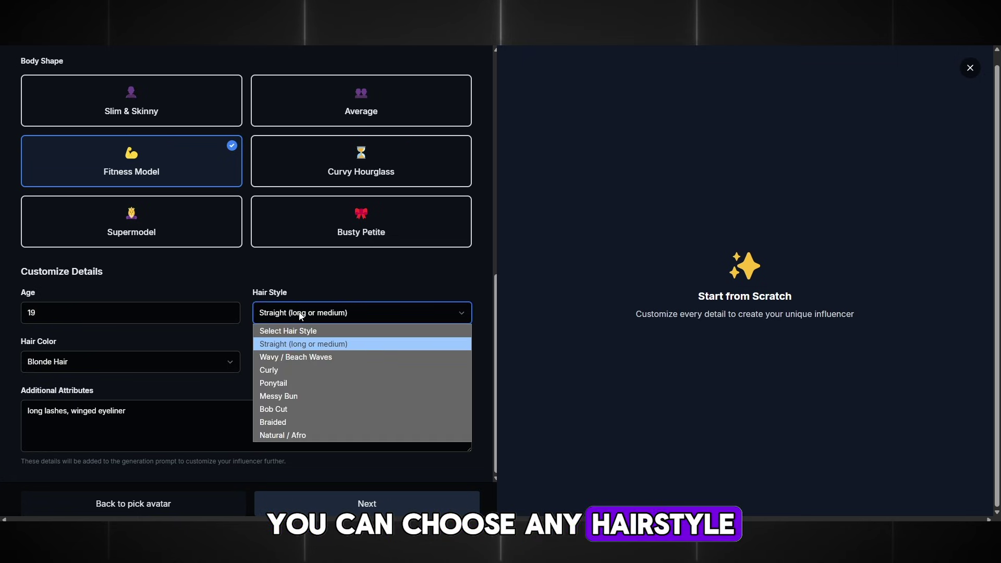
pyautogui.click(295, 344)
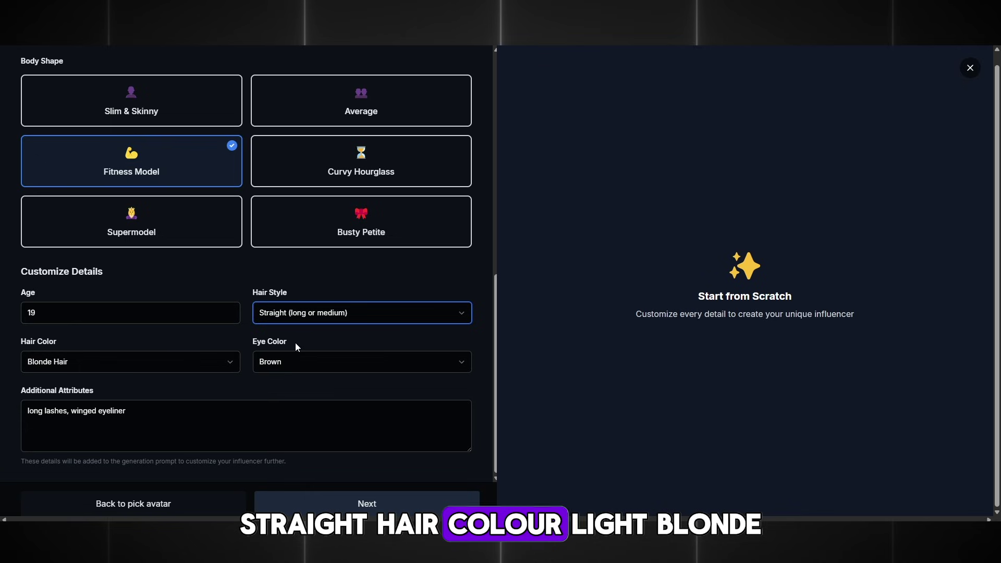
pyautogui.click(40, 363)
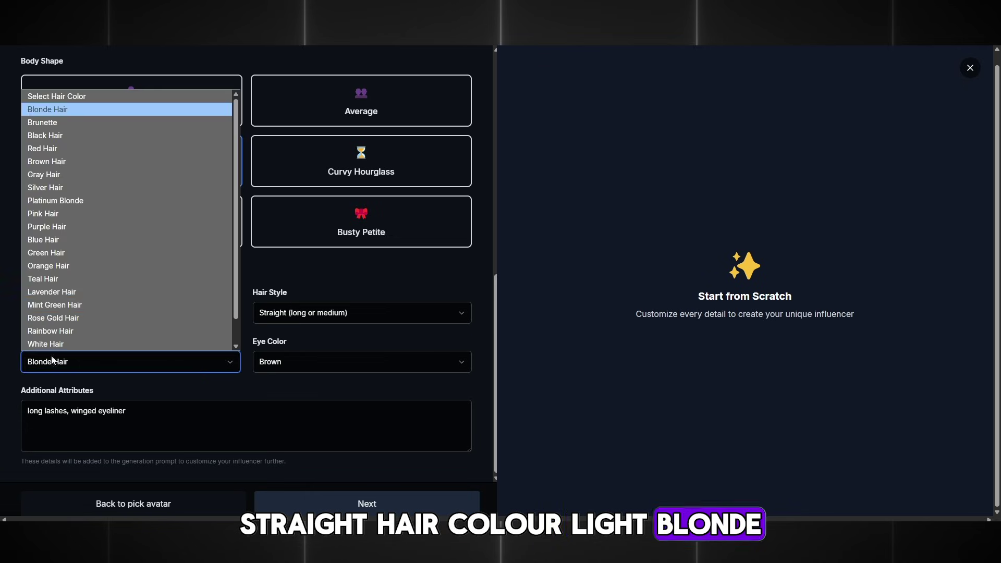
pyautogui.click(57, 110)
pyautogui.click(283, 359)
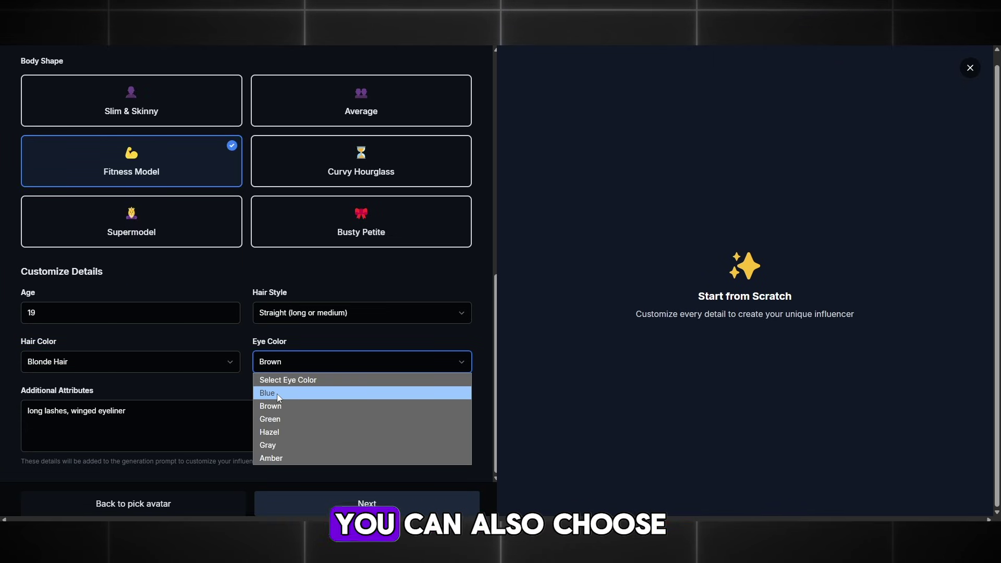
pyautogui.click(293, 361)
pyautogui.click(295, 359)
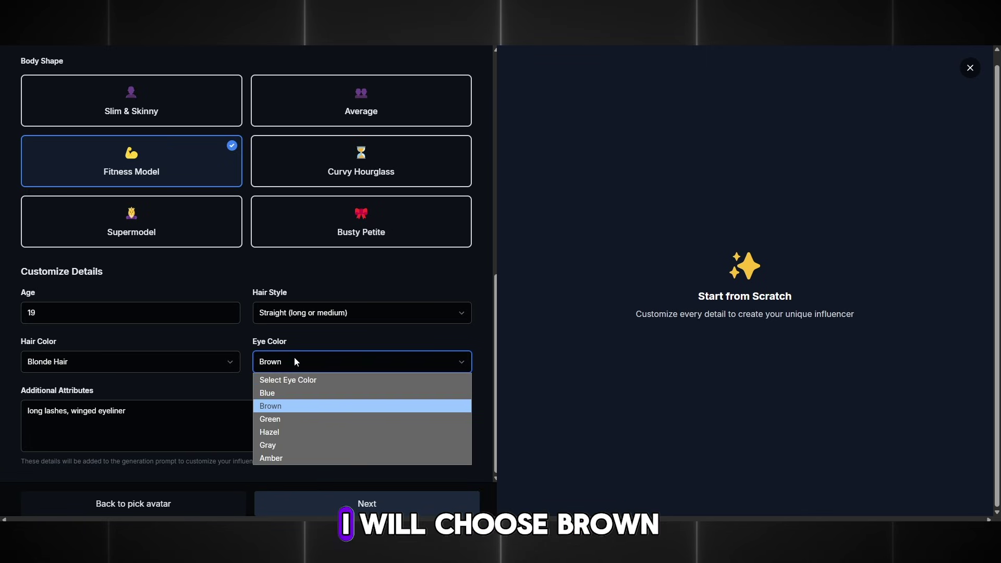
pyautogui.click(287, 406)
# Replace the additional attributes with soft natural makeup, subtle freckles and light blush
pyautogui.click(134, 416)
pyautogui.hotkey('ctrl', 'a')
pyautogui.press('BackSpace')
pyautogui.write('soft natural makeup, subtle freckles, realistic skin texture, light blush')
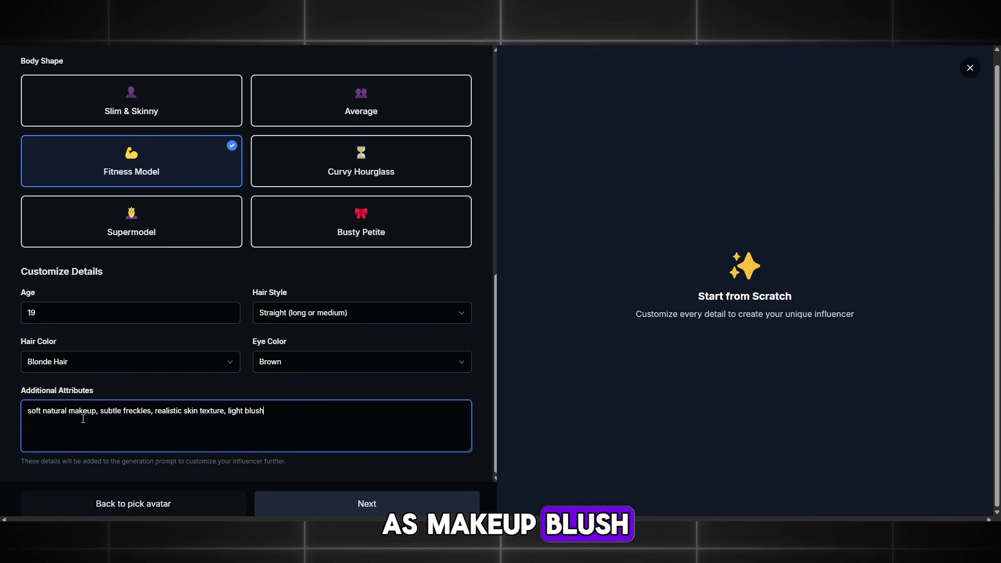
pyautogui.click(8, 415)
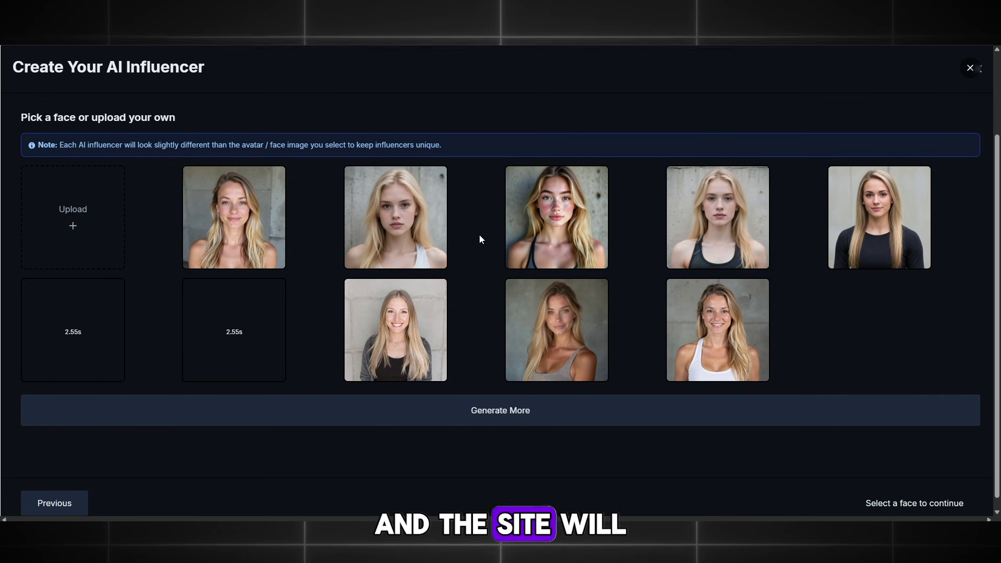
# Generate two more batches of faces, pick the freckled blonde one, and continue
pyautogui.click(505, 412)
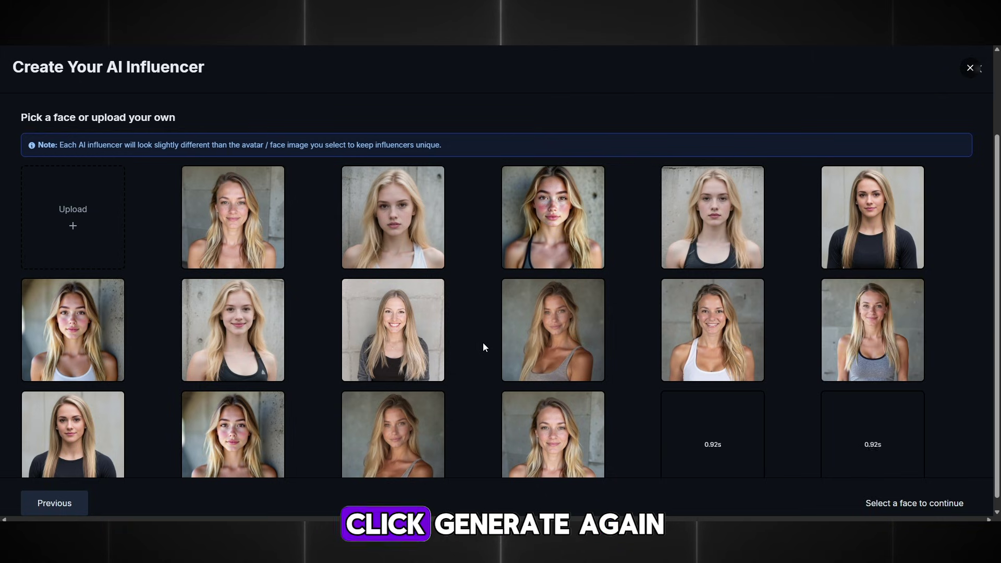
pyautogui.scroll(-3, 483, 347)
pyautogui.click(498, 444)
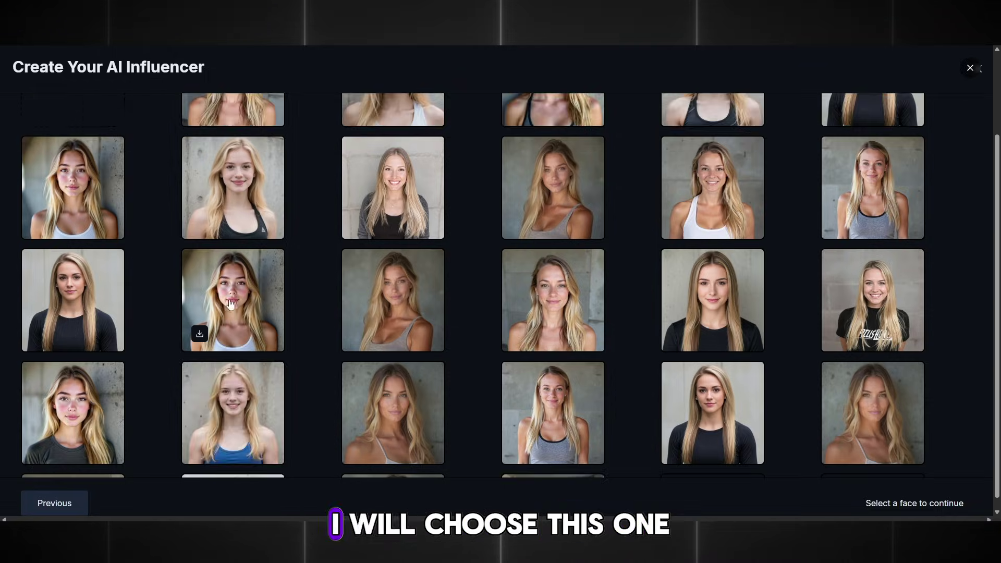
pyautogui.click(238, 300)
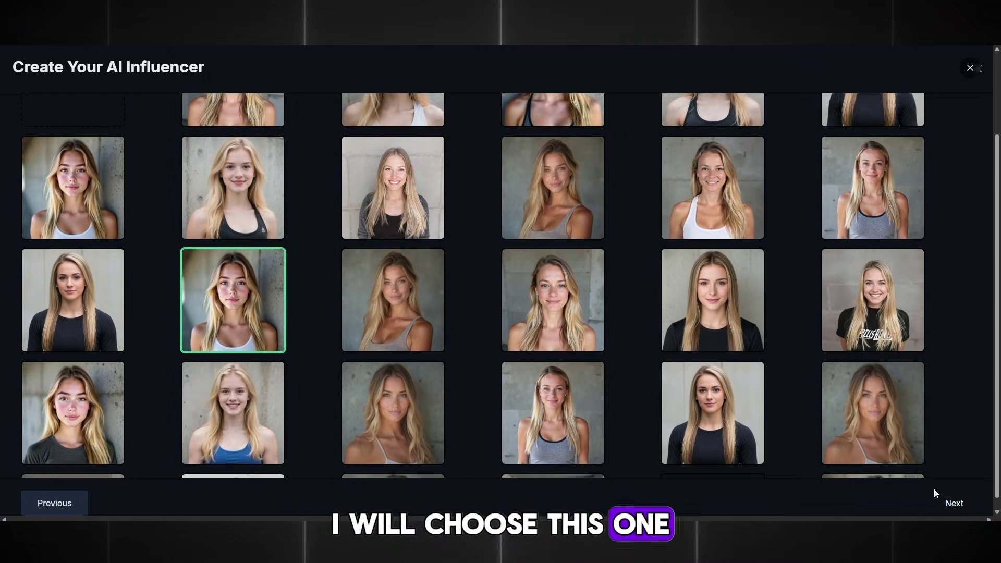
pyautogui.click(953, 503)
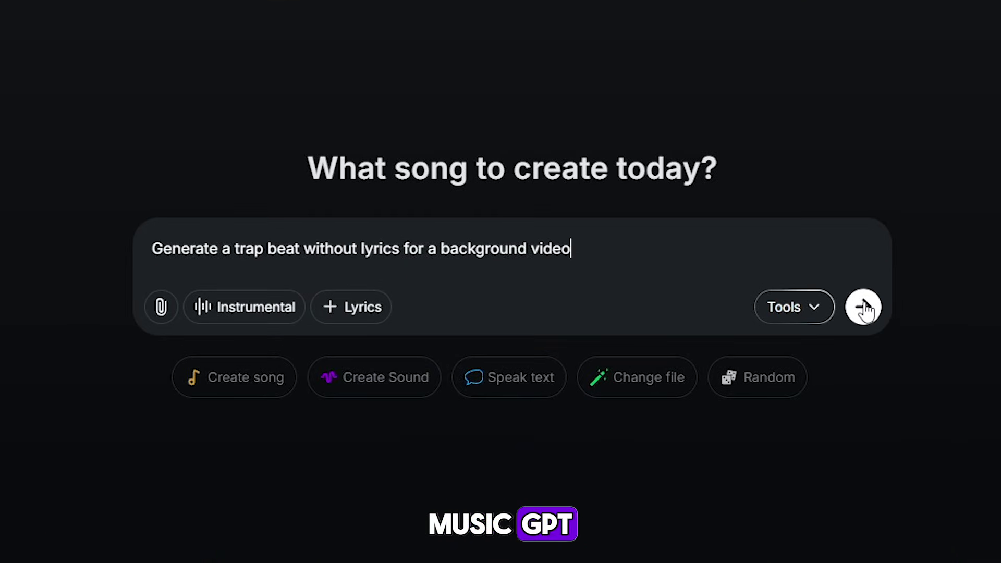
# Generate the trap beat in MusicGPT and play Background Video Trap Groove and Digital Horizon
pyautogui.click(864, 307)
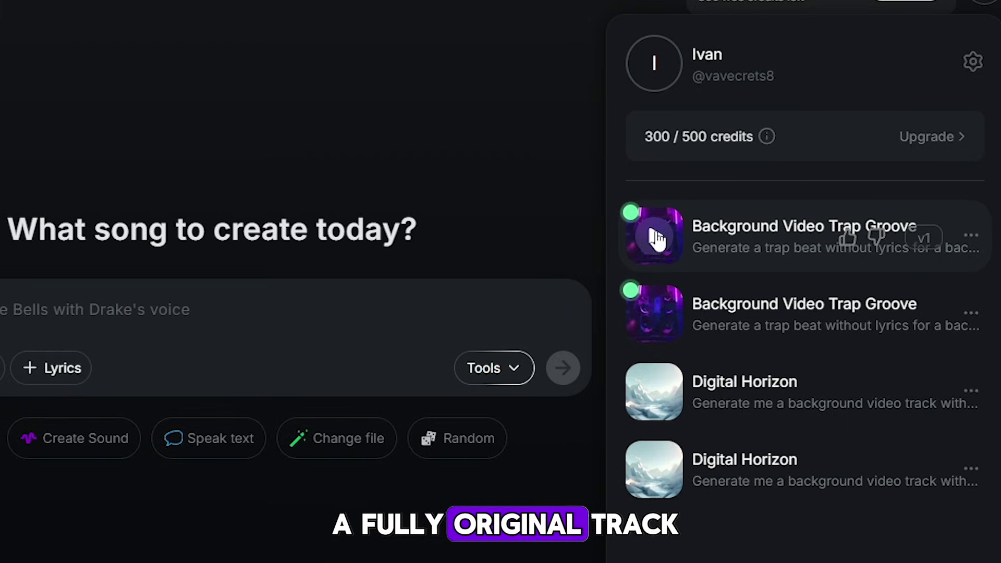
pyautogui.click(657, 239)
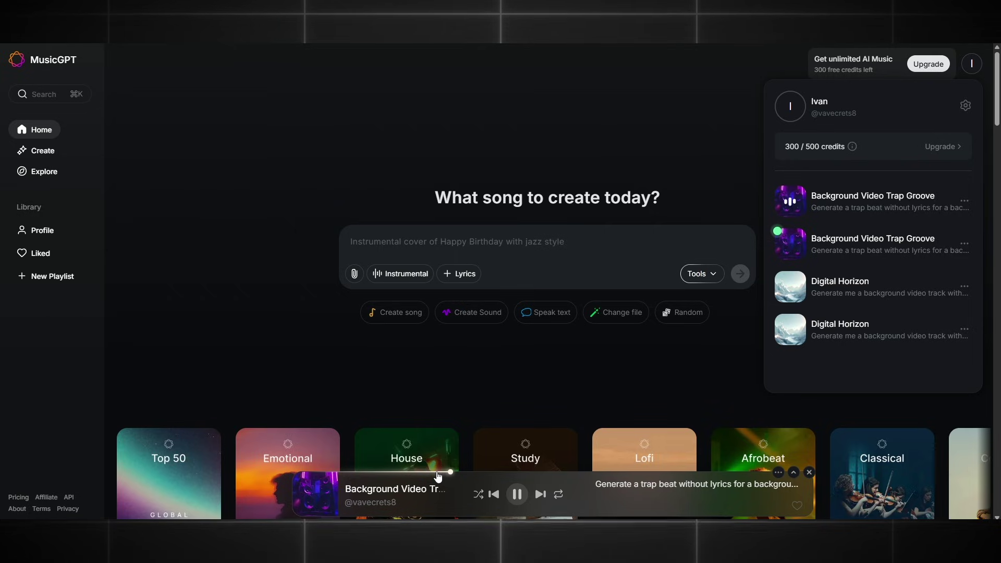
pyautogui.moveTo(438, 476); pyautogui.dragTo(342, 474)
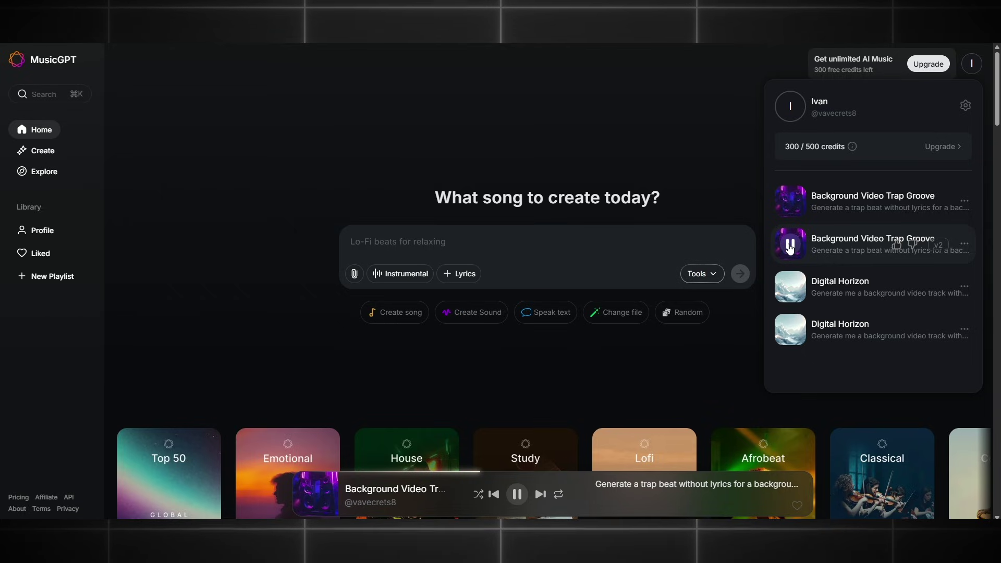
pyautogui.click(794, 290)
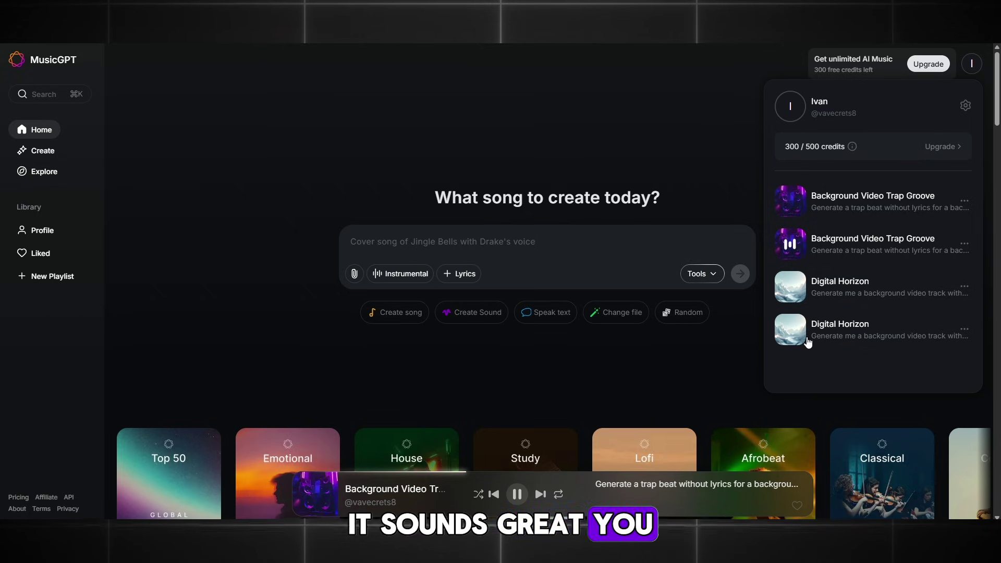
pyautogui.moveTo(791, 248)
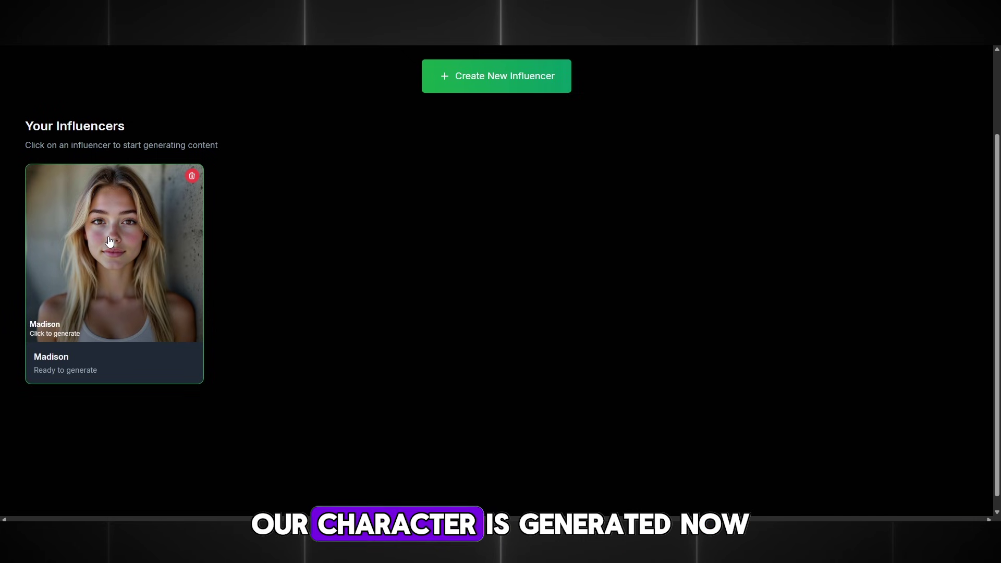
pyautogui.click(113, 236)
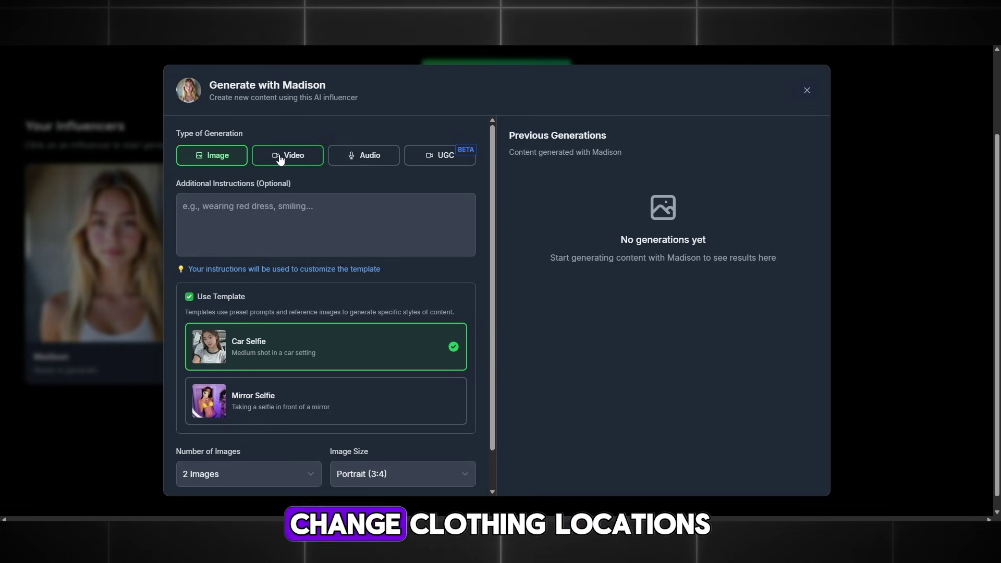
# Choose Image generation, paste the waterfront promenade prompt, and turn off Use Template
pyautogui.click(263, 157)
pyautogui.click(364, 163)
pyautogui.click(286, 171)
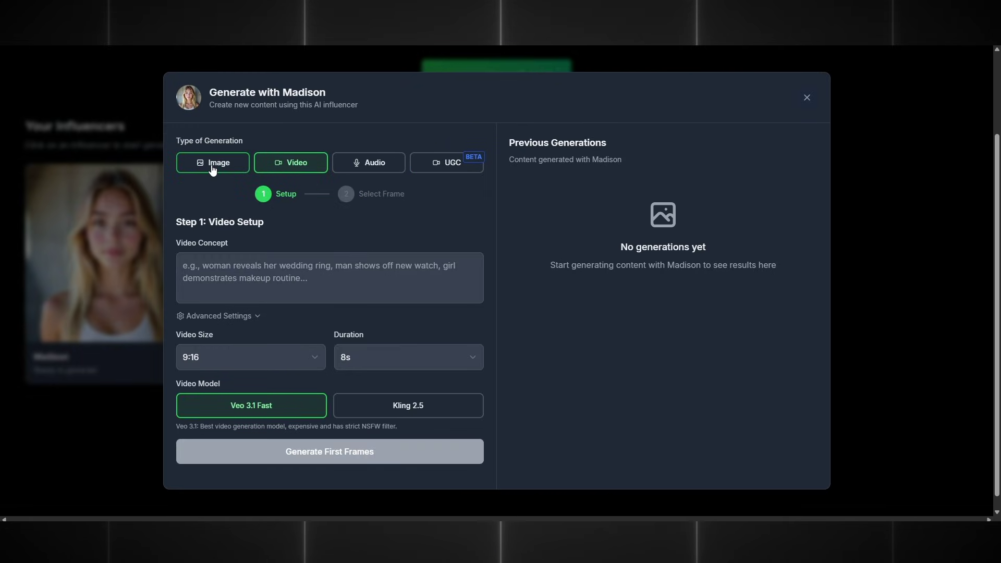
pyautogui.click(210, 166)
pyautogui.scroll(-1, 270, 338)
pyautogui.scroll(1, 271, 334)
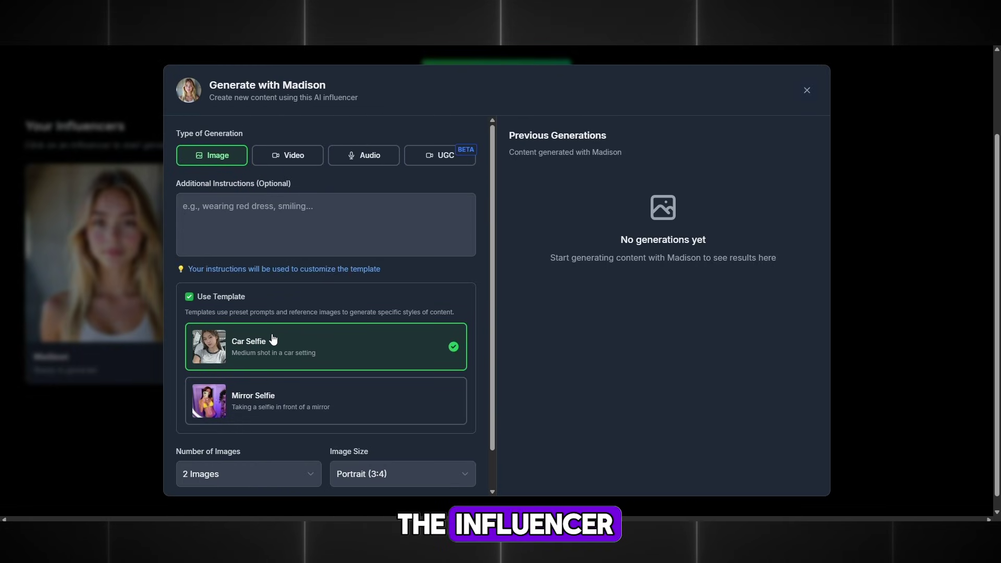
pyautogui.click(273, 213)
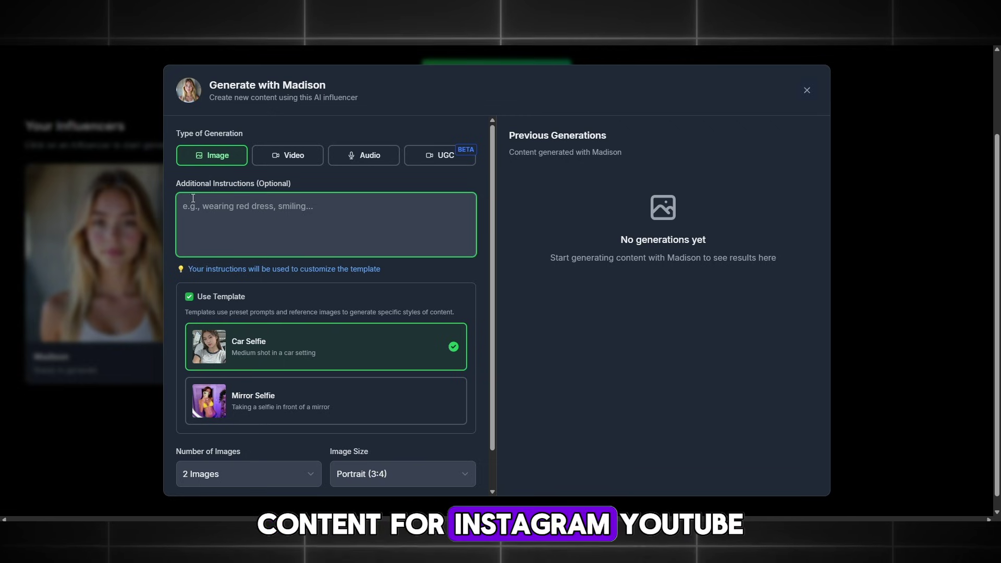
pyautogui.write('Waterfront promenade at daytime, soft natural daylight, modern city skyline in the background, gentle breeze, relaxed atmosphere. Casual outfit: light blue jeans, fitted white top, beige jacket, clean minimalistic style, subtle accessories, natural color palette.')
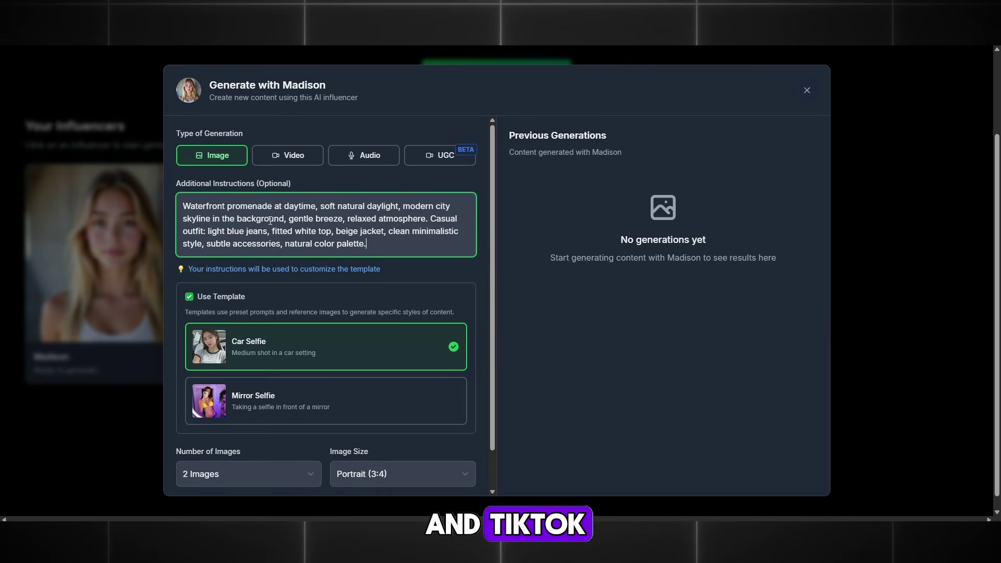
pyautogui.click(191, 296)
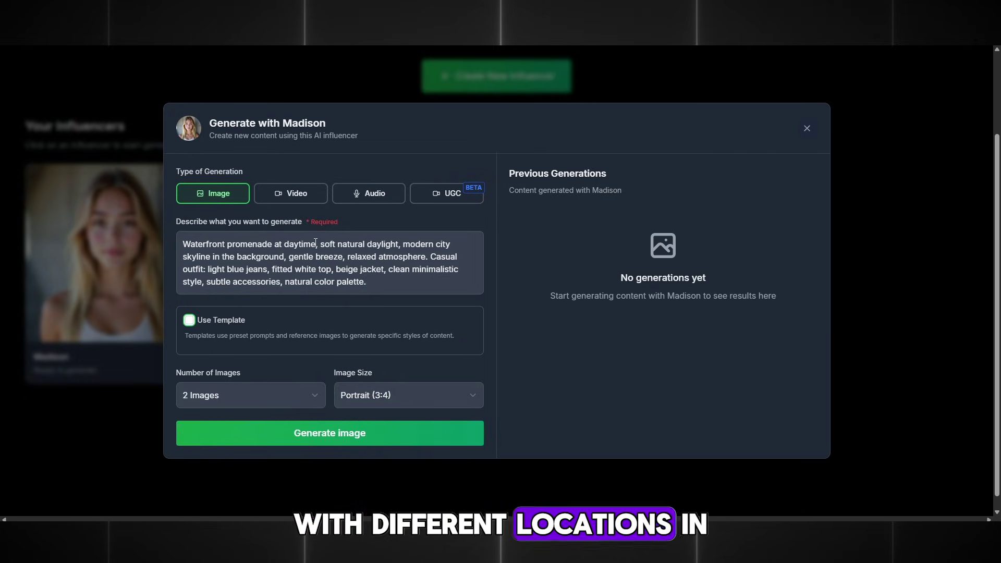
# Generate 2 images at Portrait (3:4)
pyautogui.click(300, 402)
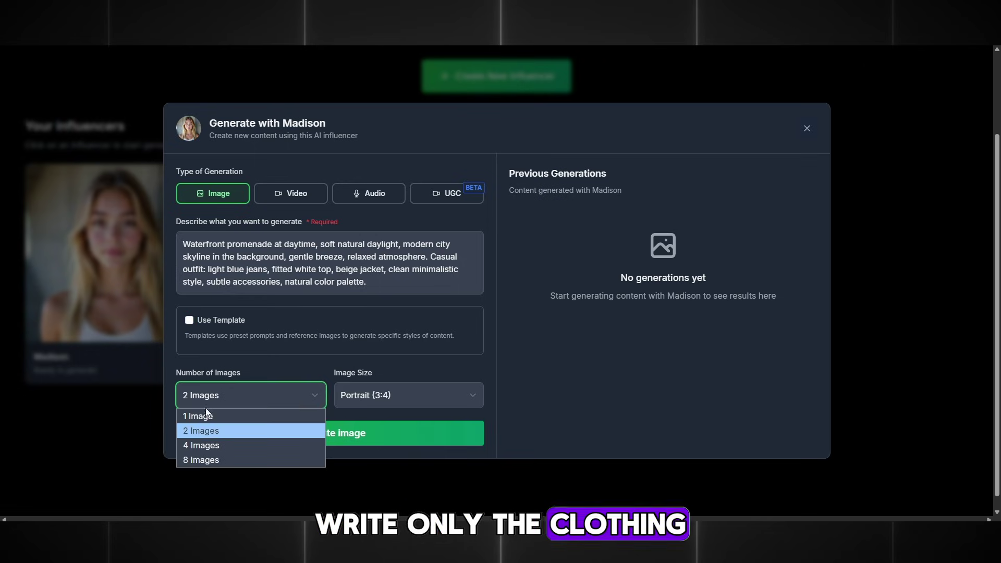
pyautogui.click(202, 437)
pyautogui.click(389, 404)
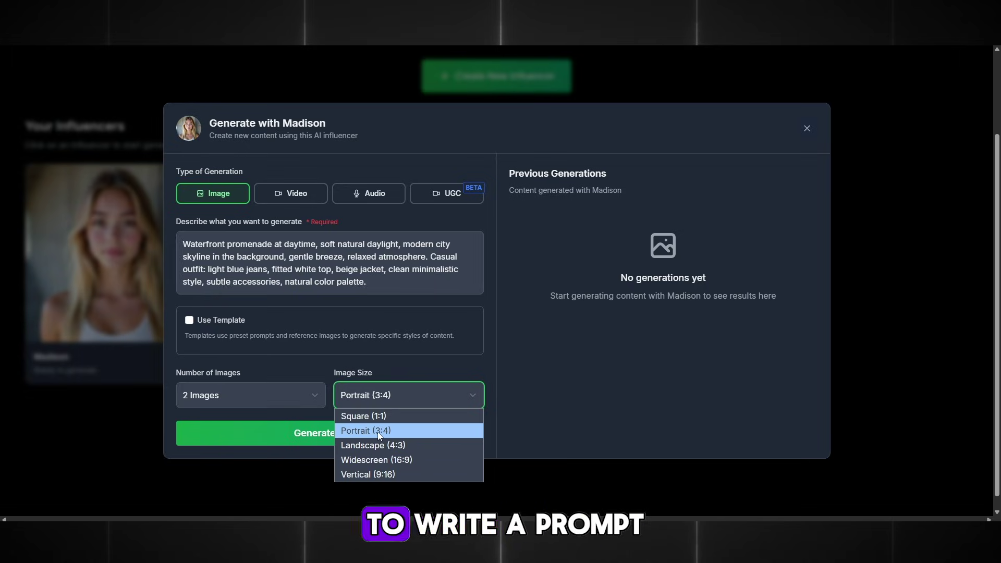
pyautogui.click(381, 433)
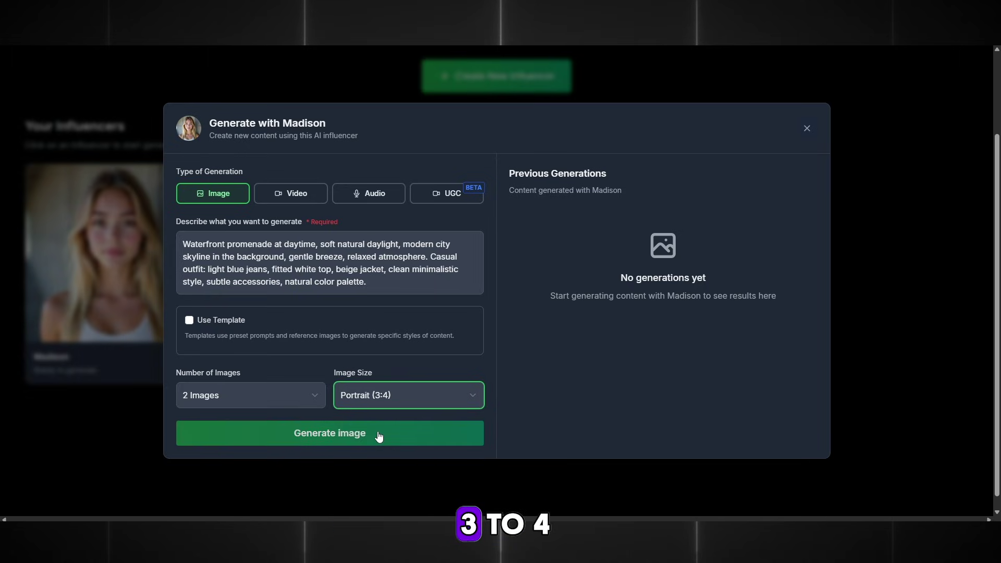
pyautogui.click(373, 403)
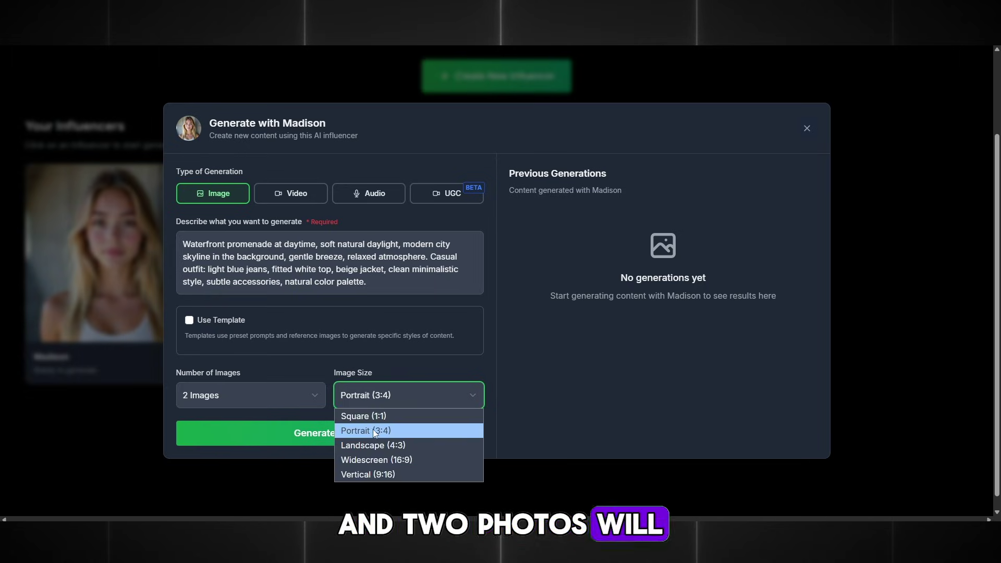
pyautogui.click(472, 435)
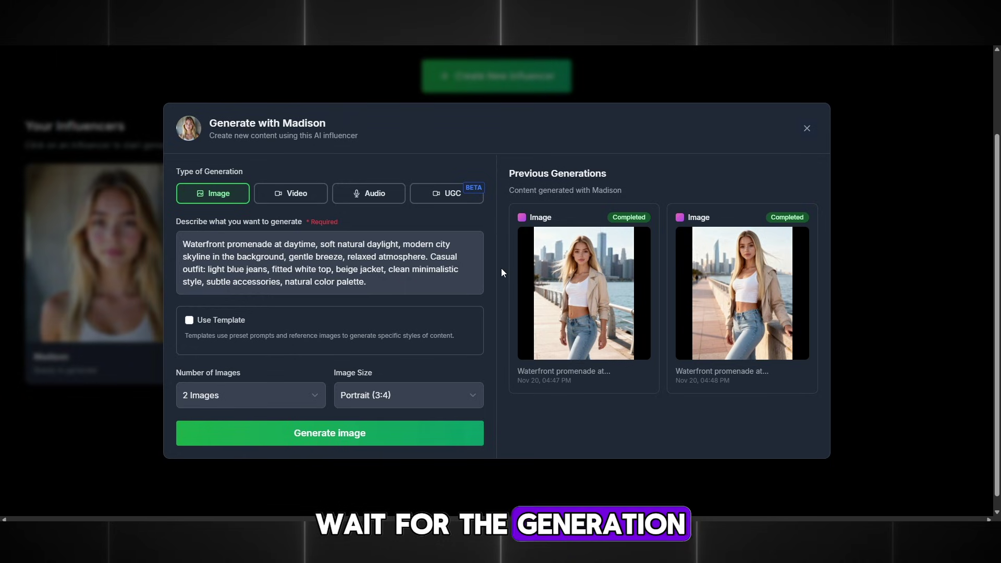
# Set up the video with Veo 3.1 Fast, 8s and 9:16, and generate first frames
pyautogui.moveTo(594, 258)
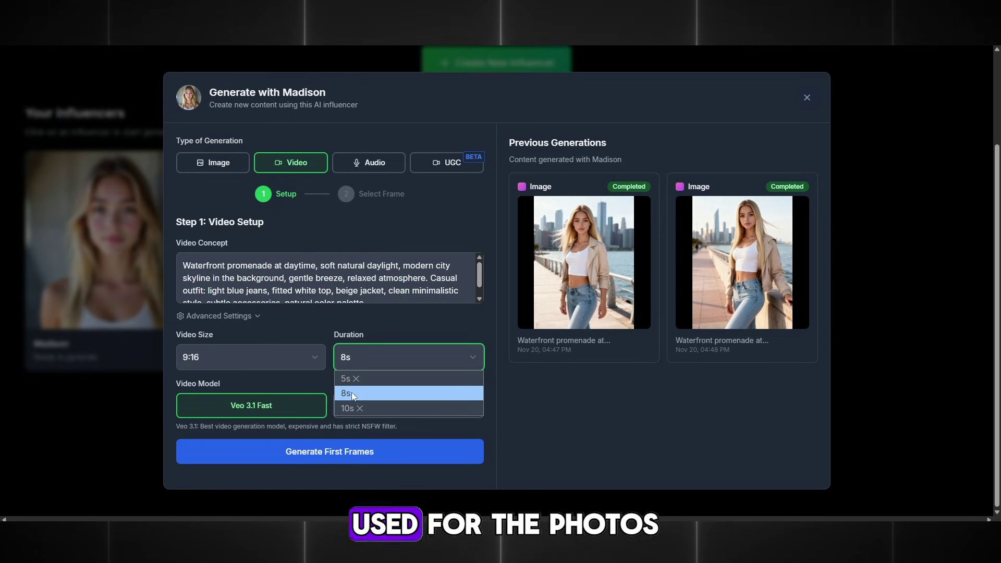
pyautogui.click(346, 392)
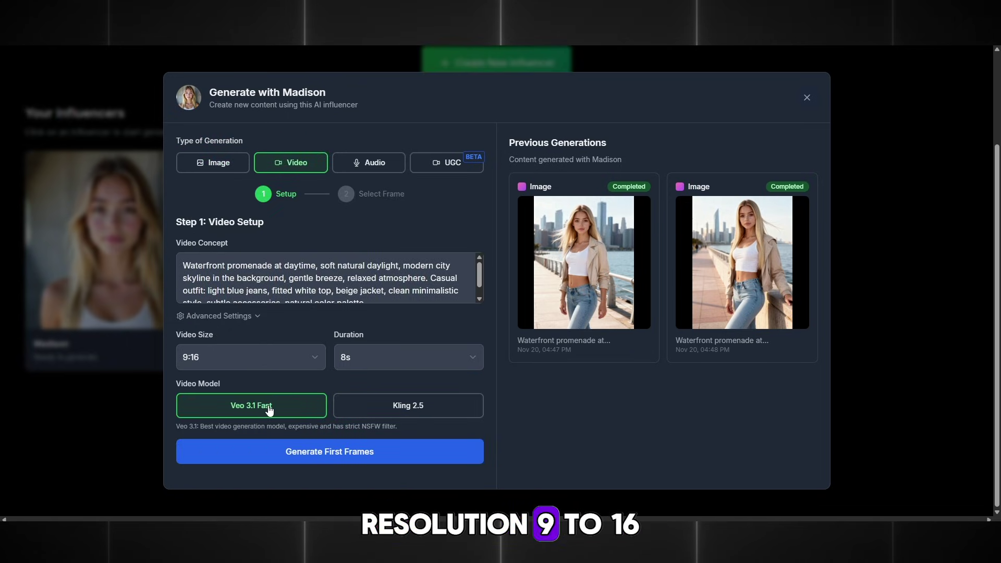
pyautogui.click(399, 409)
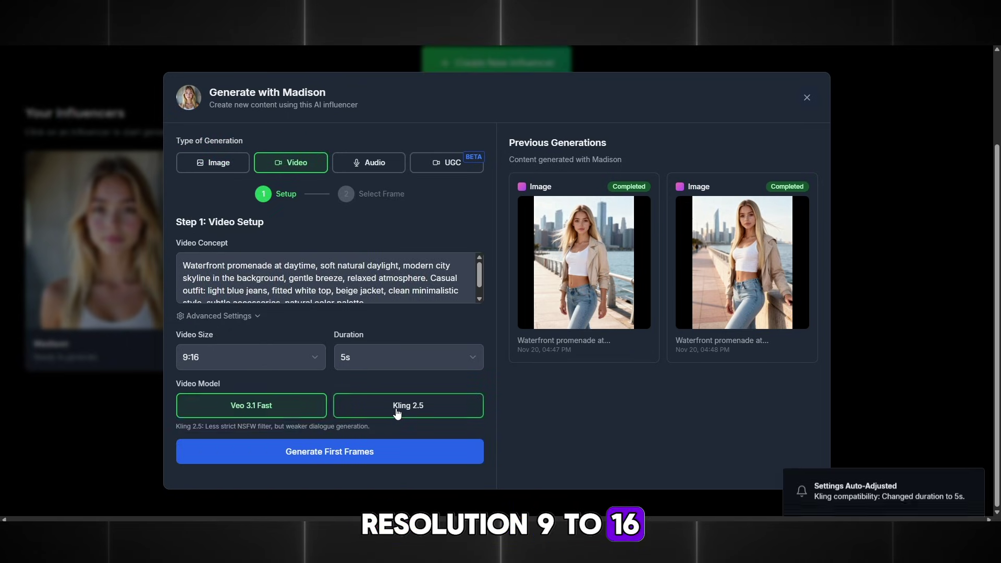
pyautogui.click(263, 416)
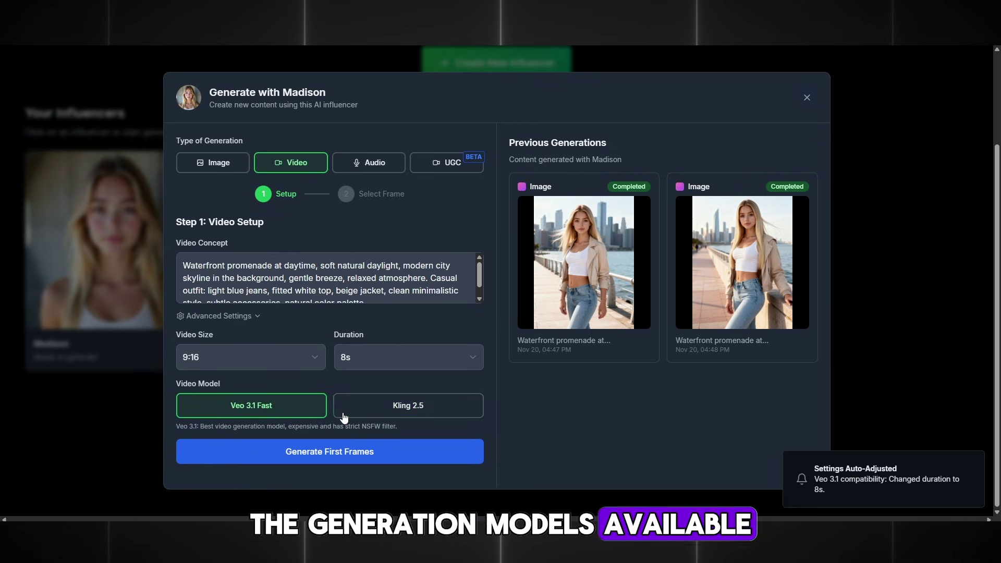
pyautogui.click(244, 348)
pyautogui.click(203, 399)
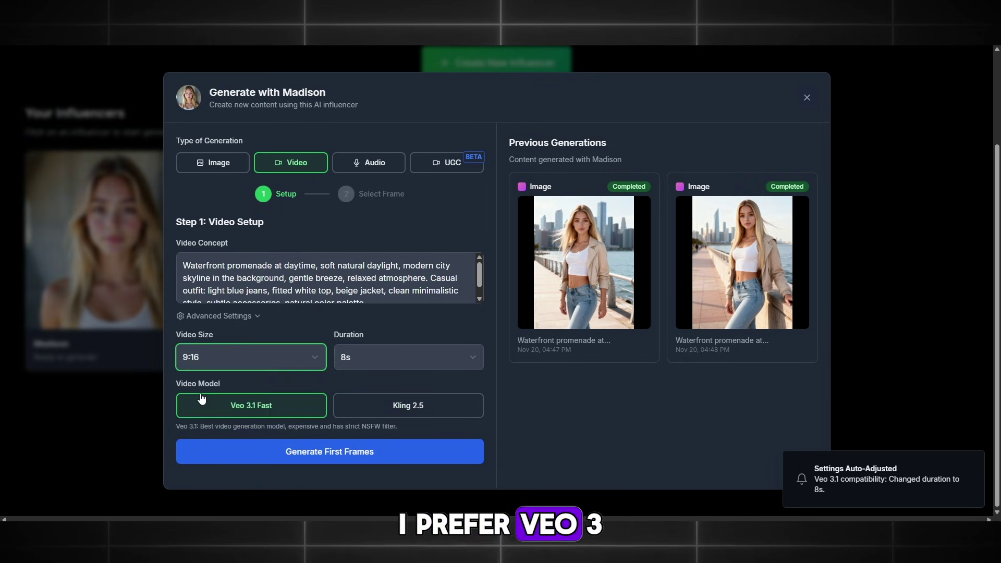
pyautogui.click(346, 452)
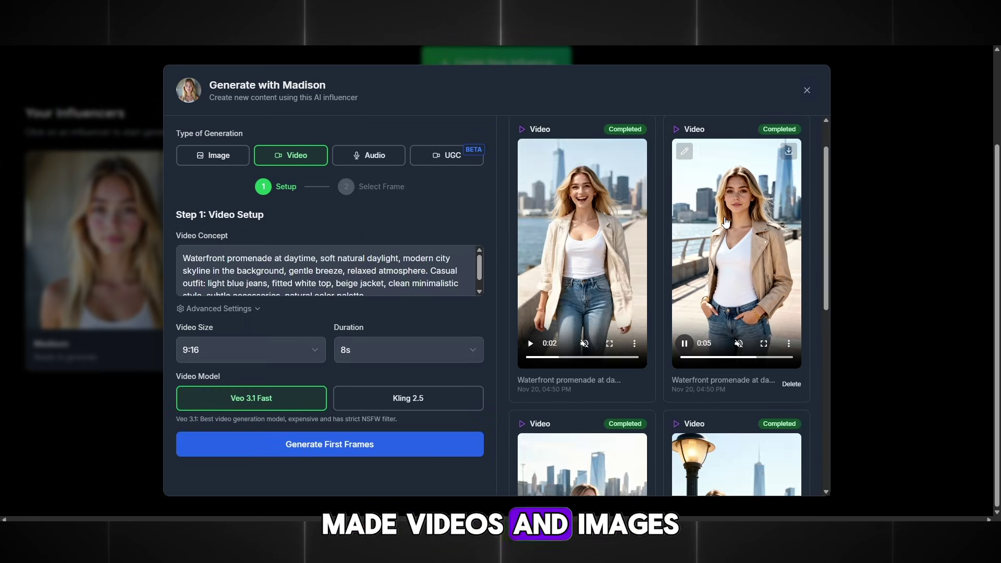
# Download the second waterfront video as an MP4
pyautogui.click(789, 343)
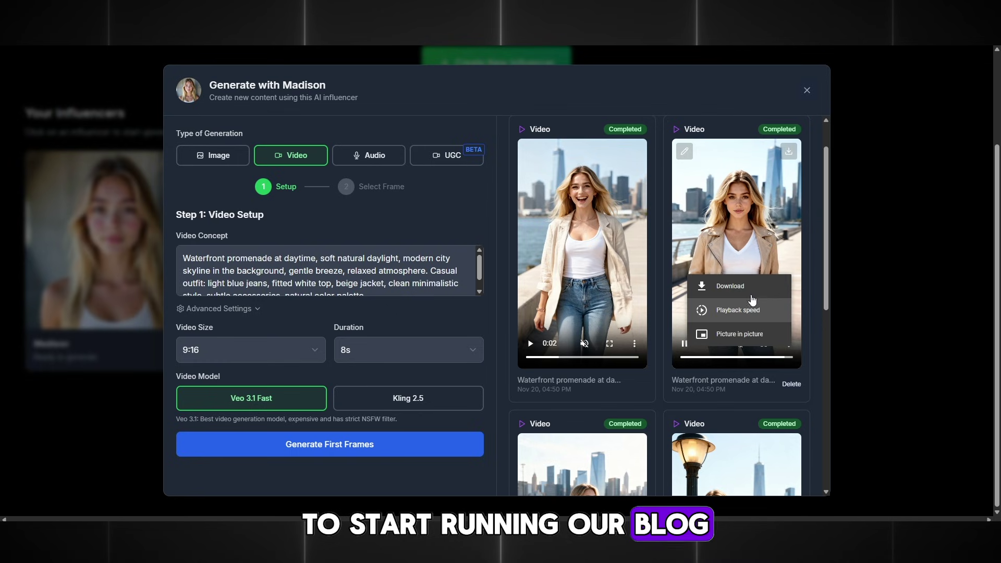
pyautogui.click(752, 300)
pyautogui.scroll(-4, 740, 336)
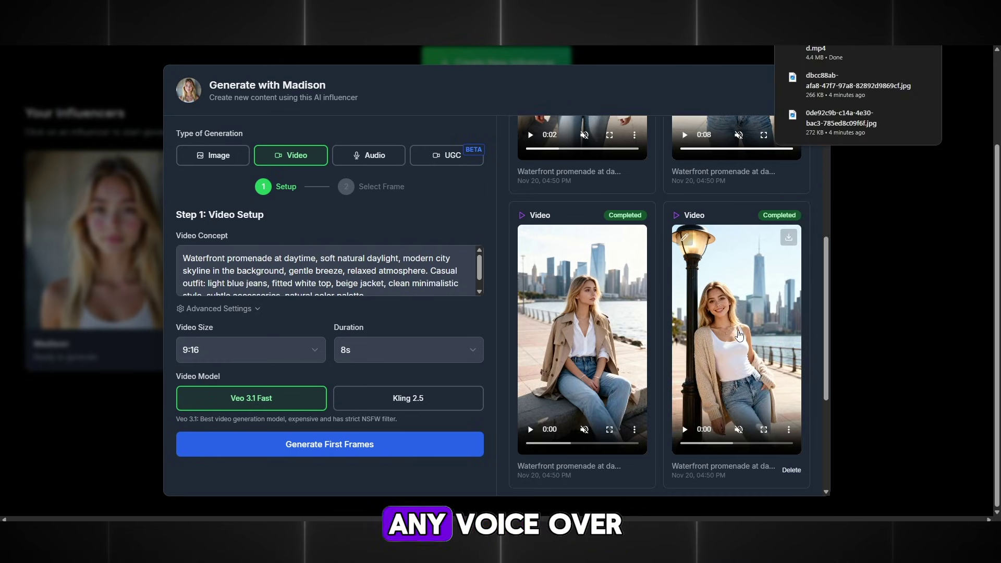
# Play the seated waterfront video, then write 'hello' as the Instagram profile note
pyautogui.click(530, 430)
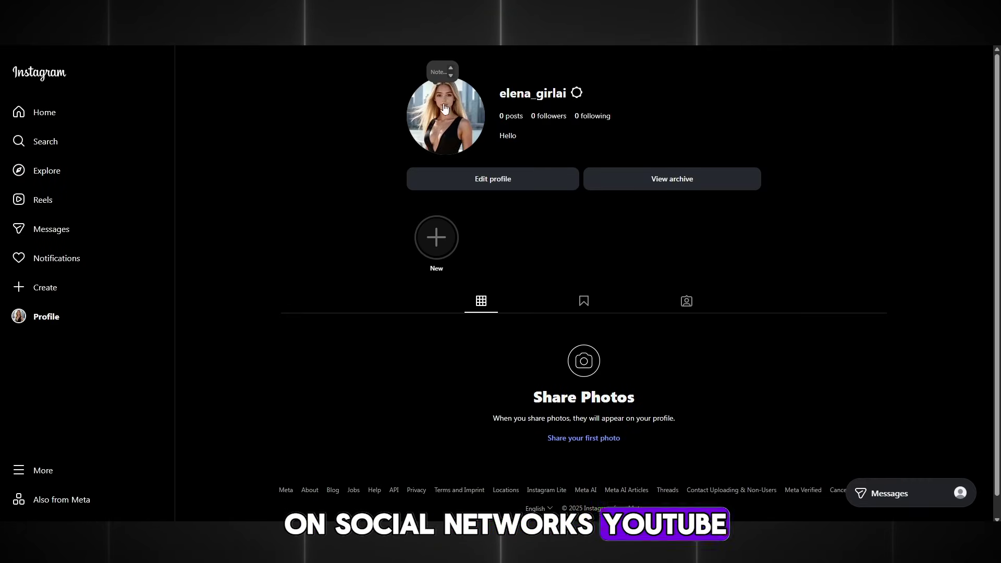
pyautogui.click(440, 72)
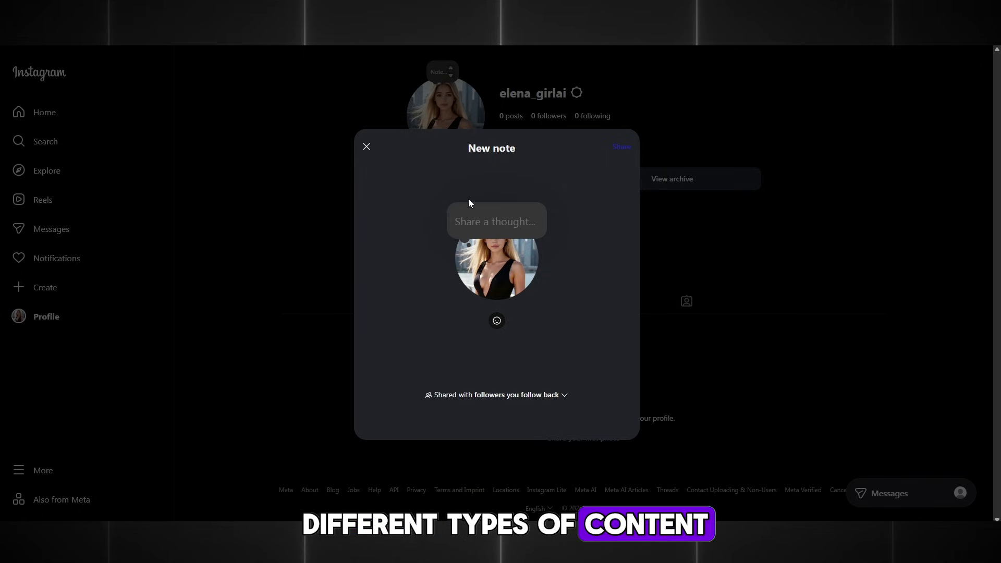
pyautogui.write('hello')
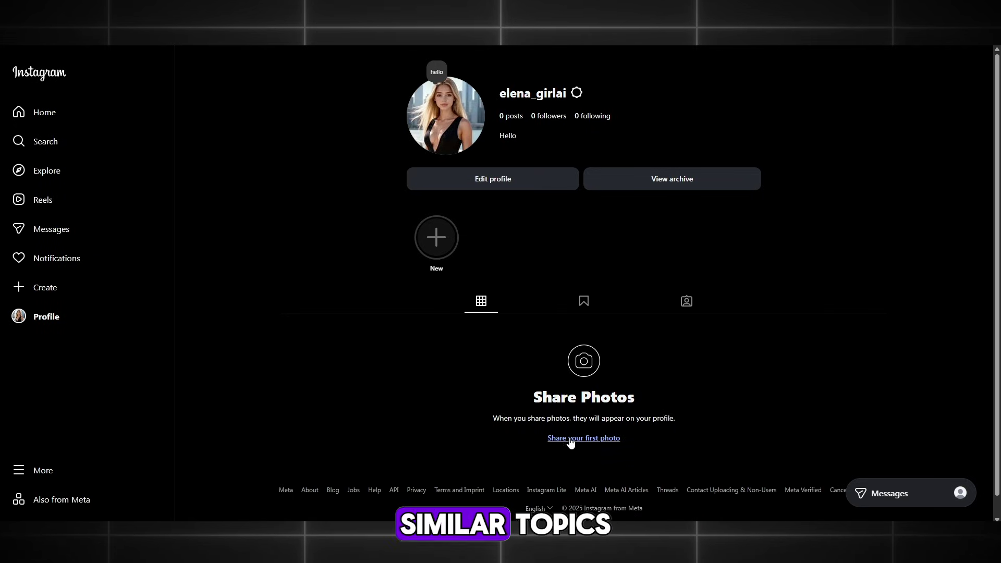
# Share the café coffee photo as the first Instagram post, captioned 'A cup of morning coffee is very invigorating'
pyautogui.click(570, 440)
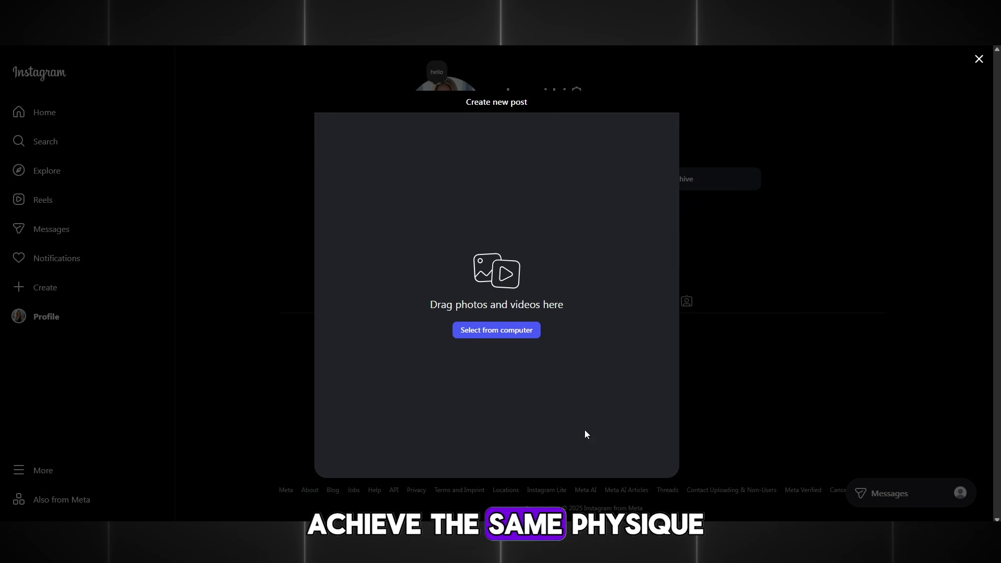
pyautogui.click(496, 330)
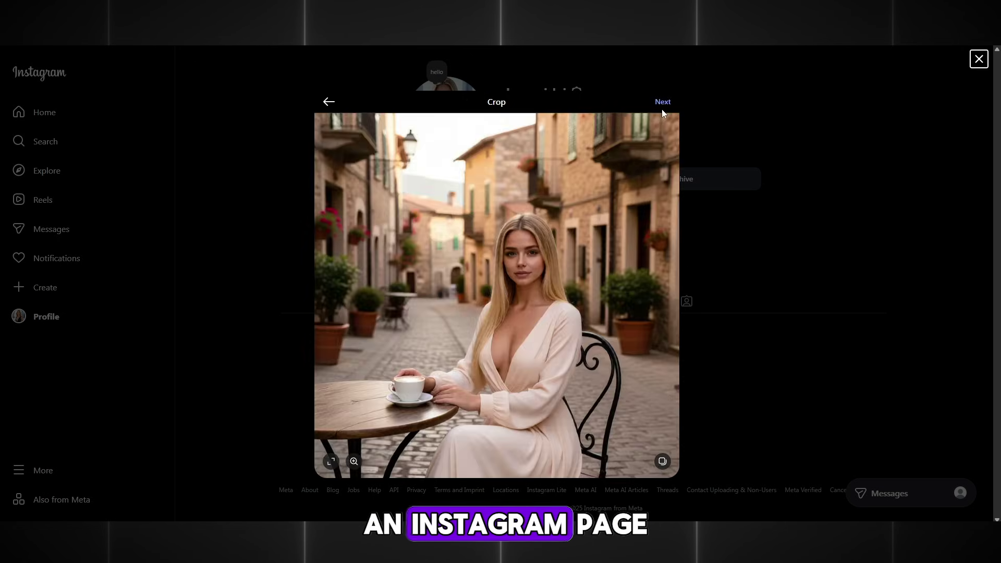
pyautogui.click(662, 104)
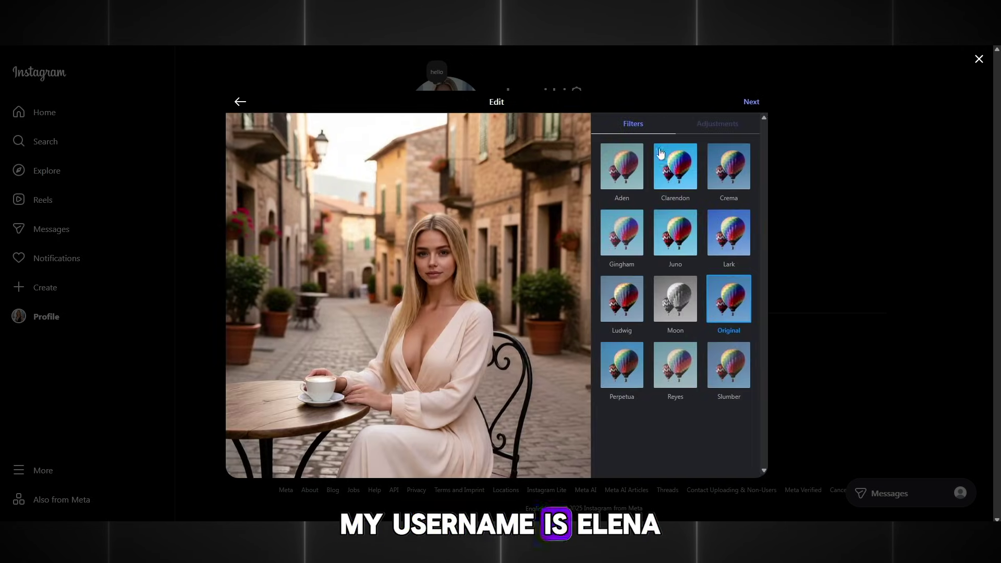
pyautogui.click(745, 102)
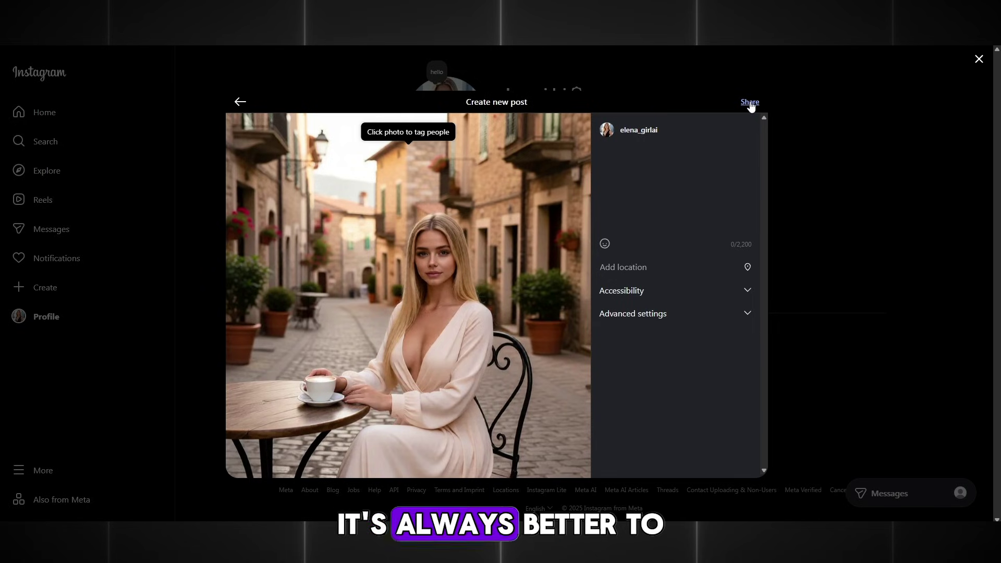
pyautogui.click(616, 154)
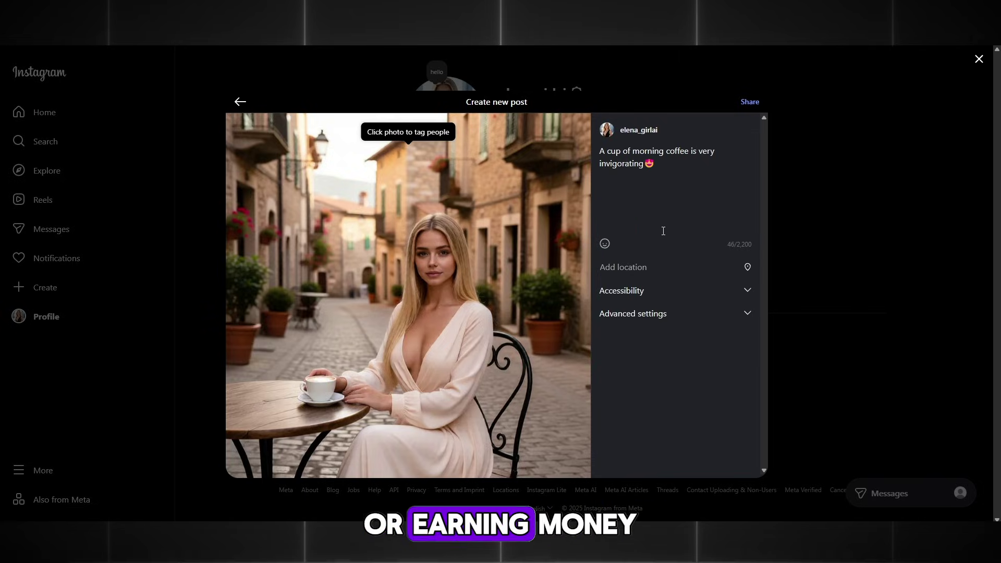
pyautogui.click(749, 102)
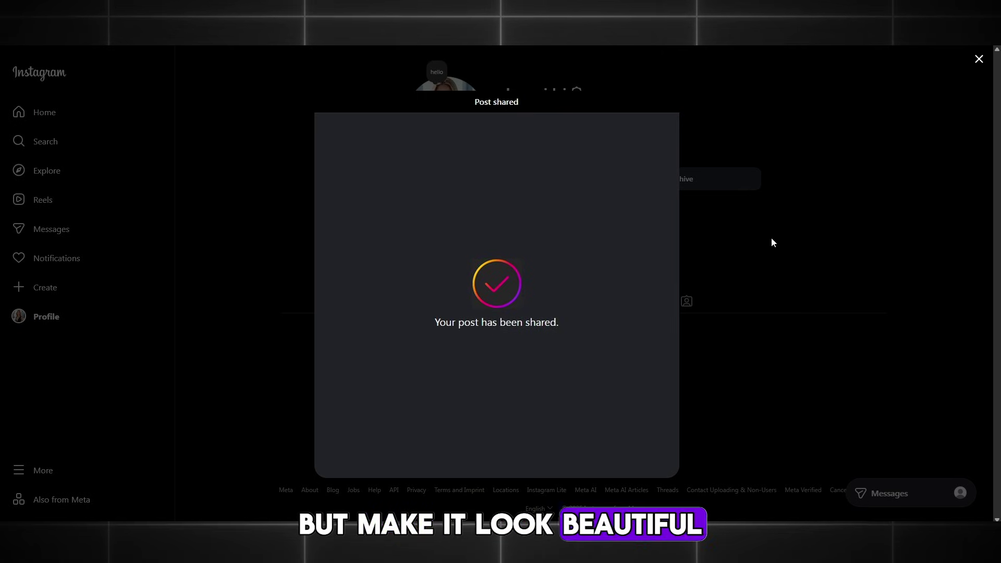
# Dismiss the Post shared confirmation, view the coffee post from the profile, then begin a New Highlight
pyautogui.click(979, 60)
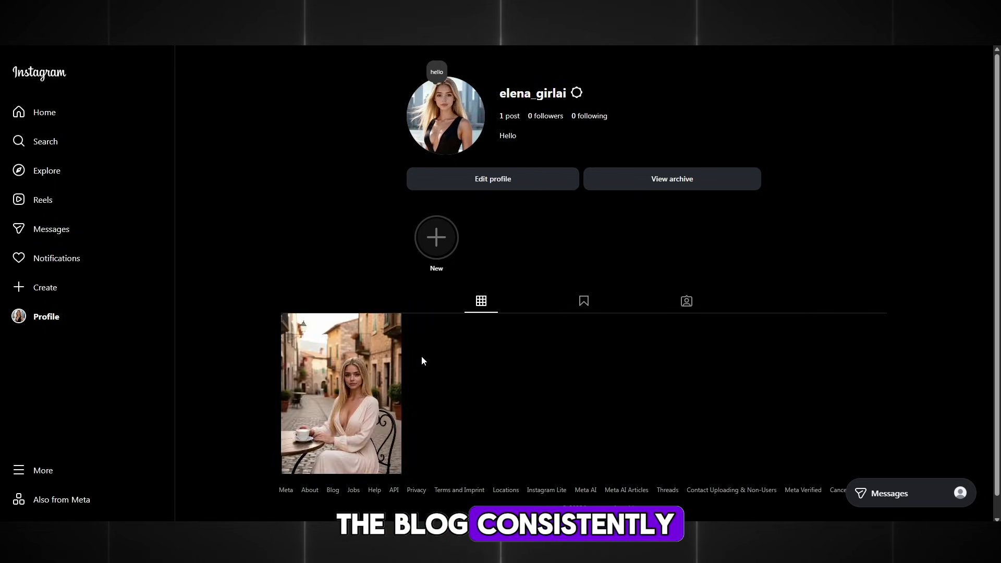
pyautogui.click(382, 374)
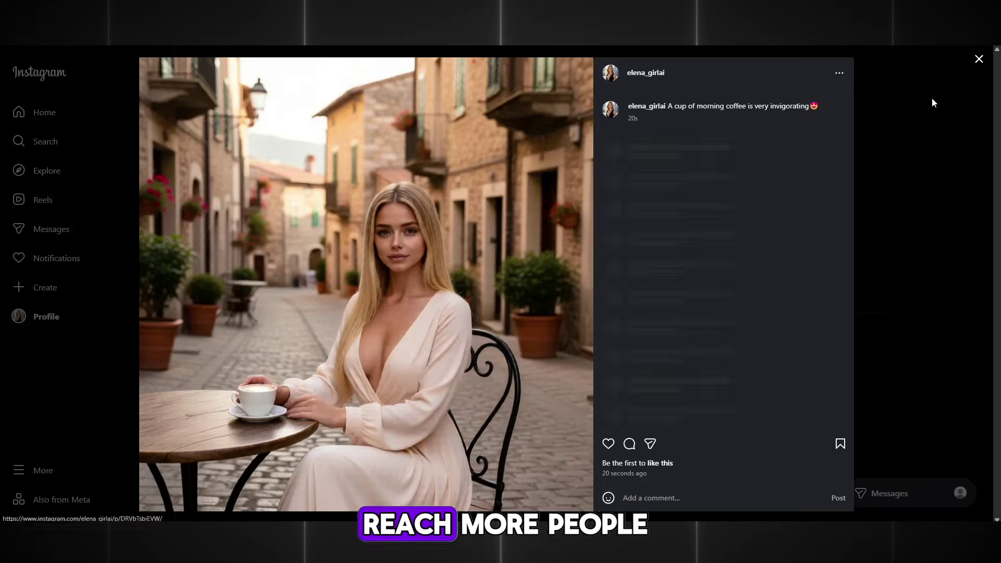
pyautogui.click(979, 59)
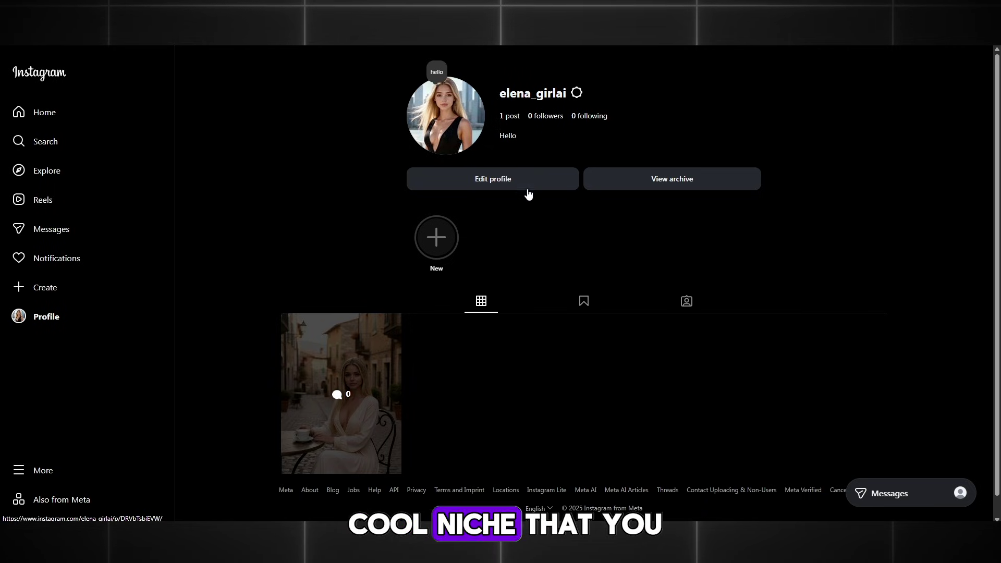
pyautogui.click(449, 231)
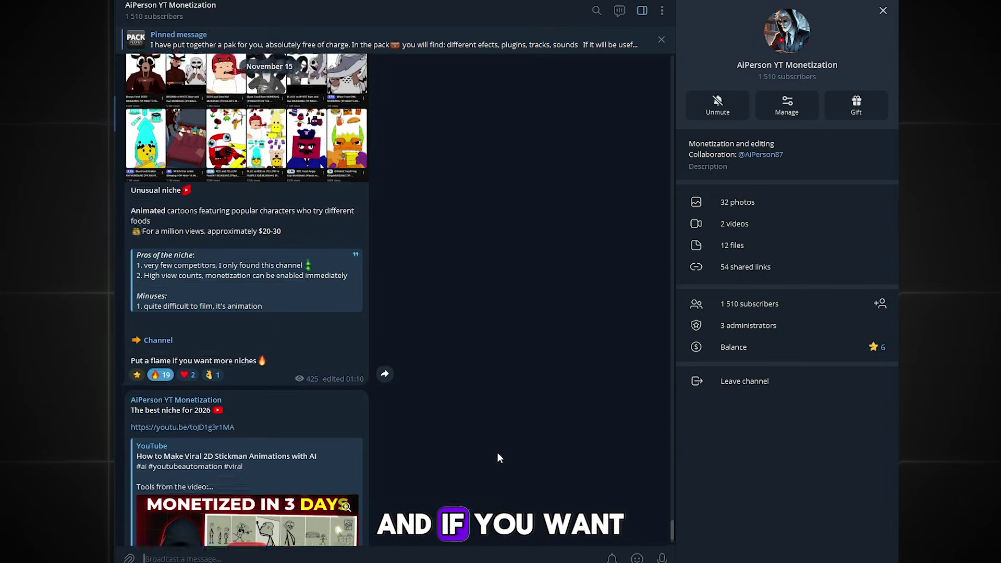
# Scroll up the monetization channel and jump to the pinned PACK 2025 free editing pack post
pyautogui.scroll(5, 497, 458)
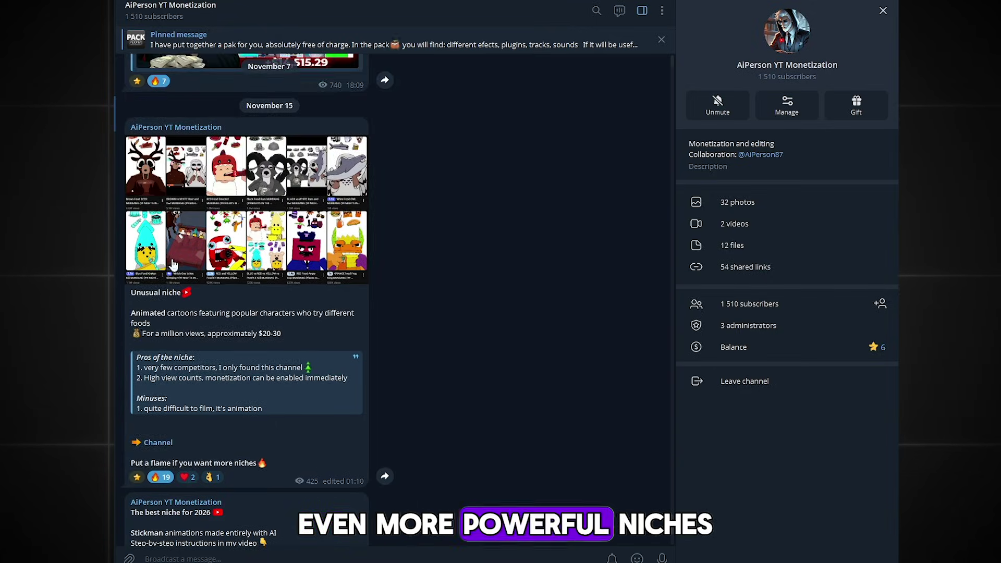
pyautogui.scroll(6, 412, 423)
pyautogui.scroll(10, 412, 420)
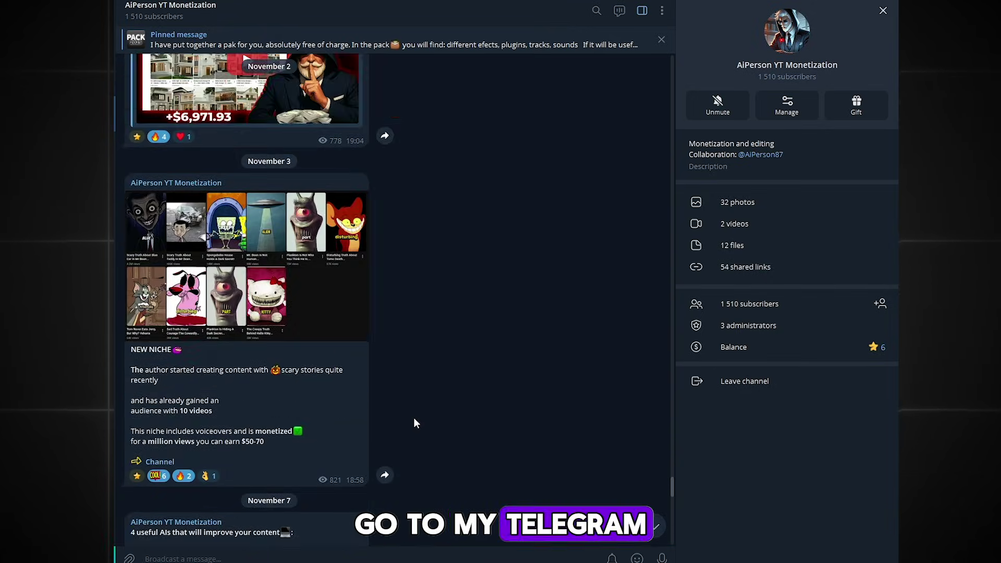
pyautogui.scroll(15, 461, 399)
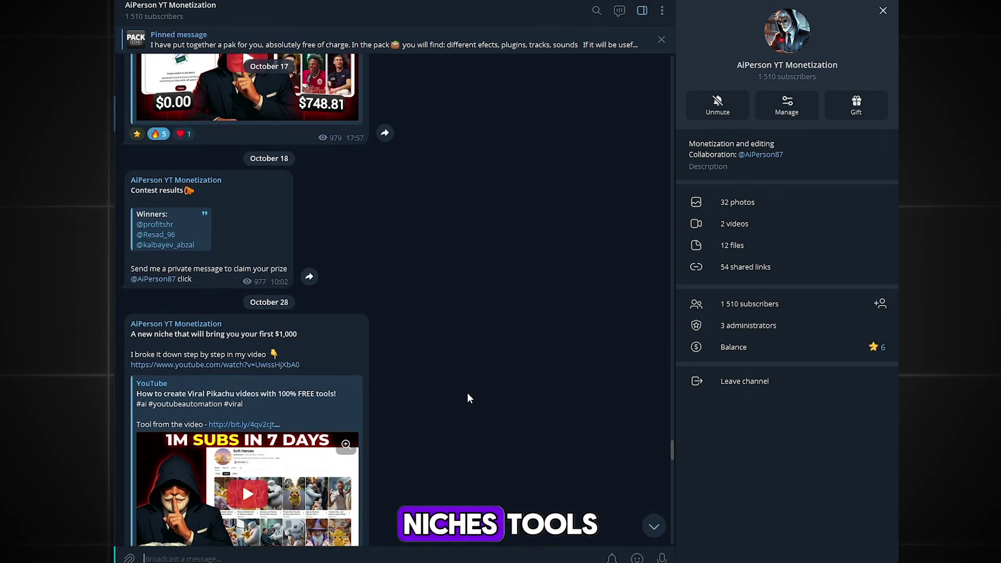
pyautogui.scroll(2, 468, 399)
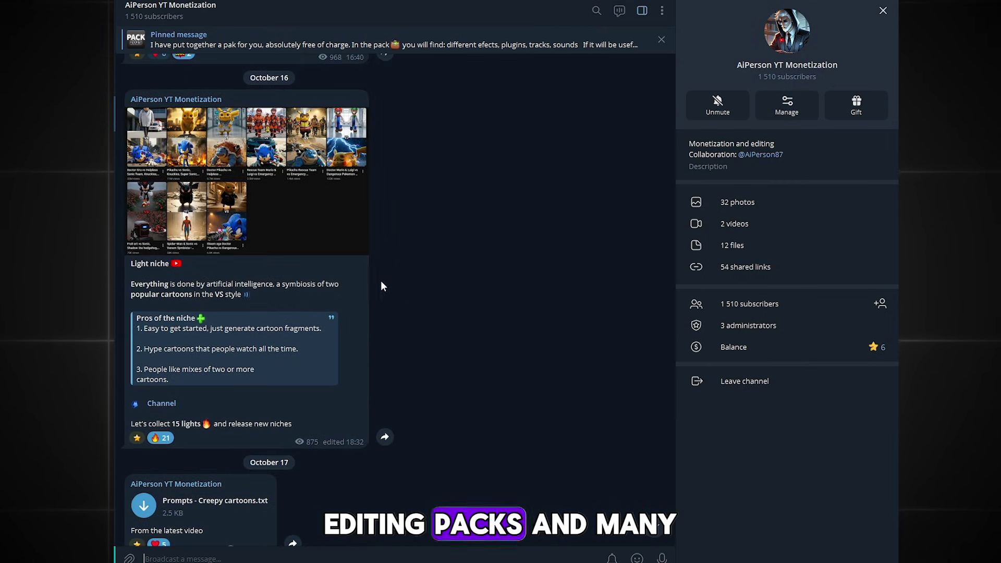
pyautogui.moveTo(131, 264); pyautogui.dragTo(158, 272)
pyautogui.click(303, 383)
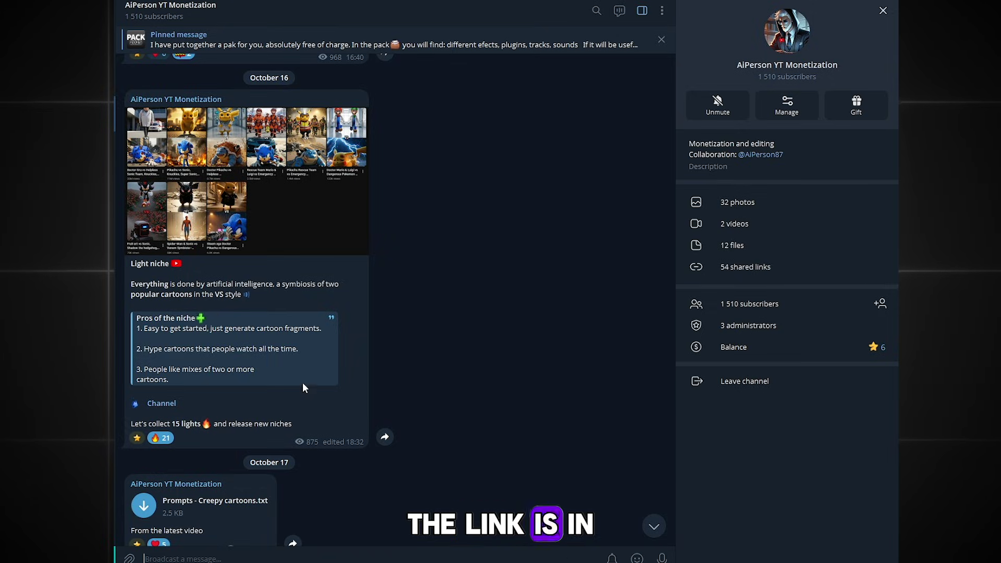
pyautogui.click(207, 44)
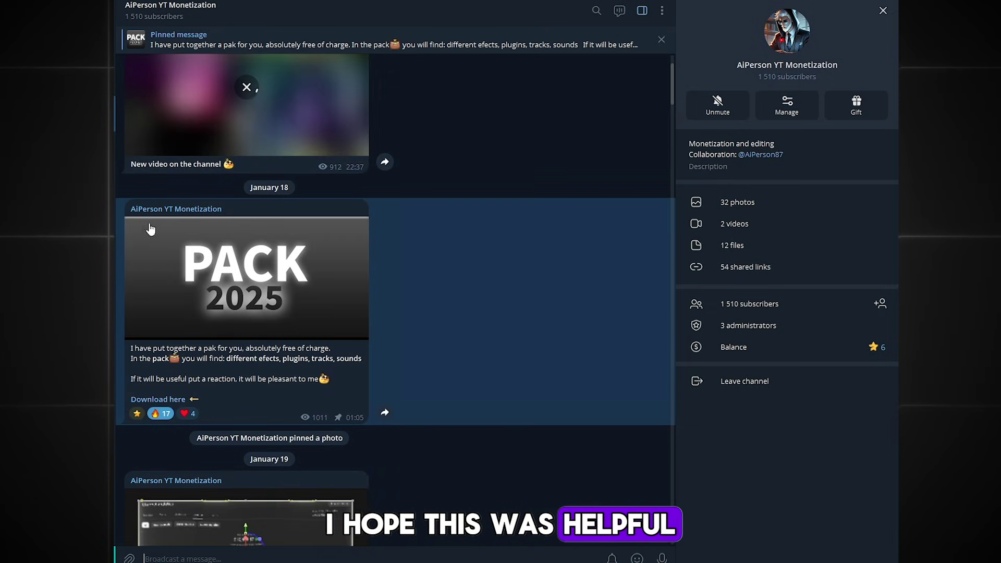